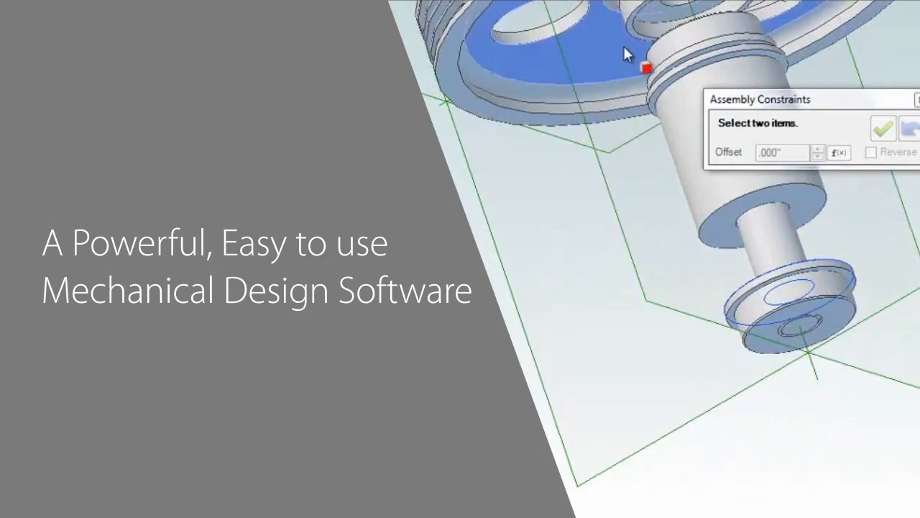
# Step: Open Geomagic Design 2014 and wait for its Home window to load
pyautogui.scroll(5, 625, 22)
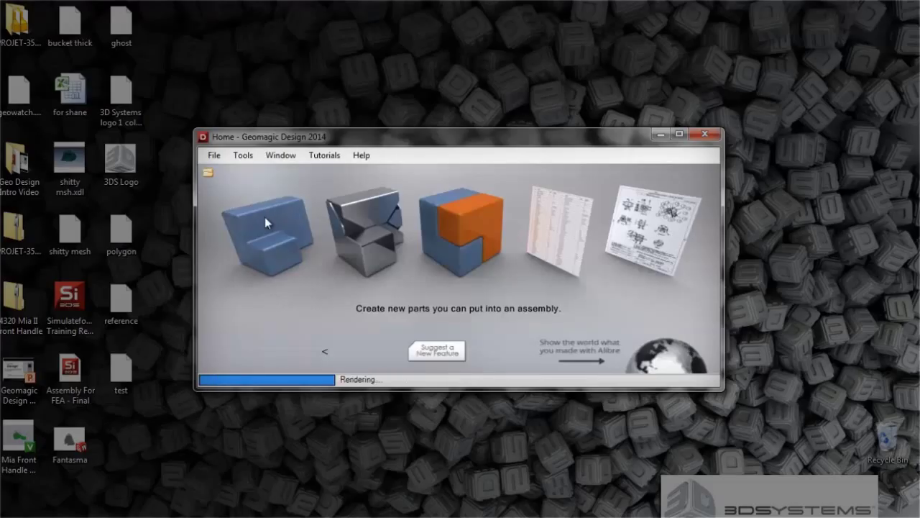
# Step: Start a new part with a 2D sketch on the XY plane
pyautogui.click(265, 217)
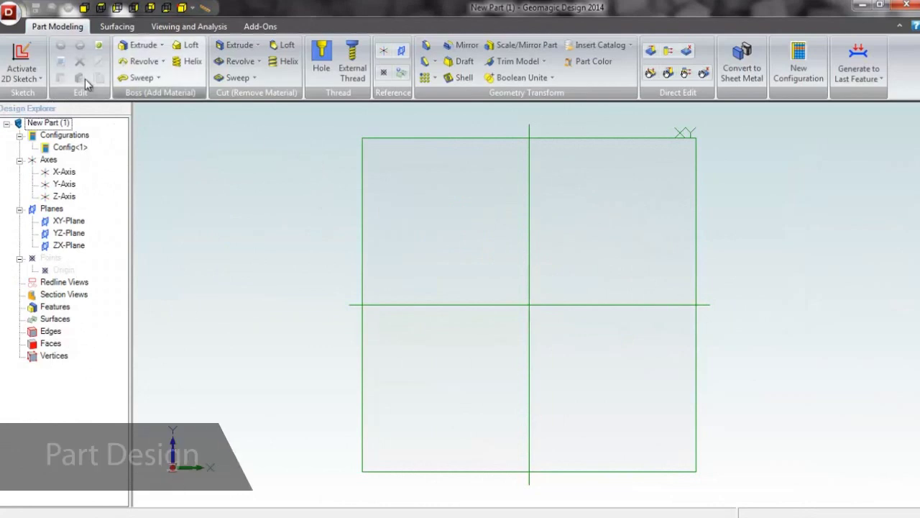
pyautogui.click(22, 63)
pyautogui.click(376, 186)
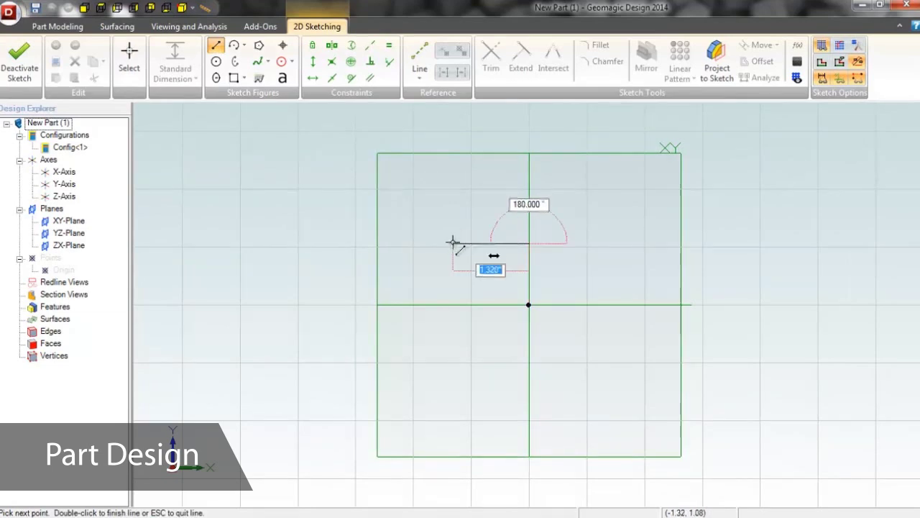
# Step: Draw the stepped profile lines with lengths .5, .275 and 1
pyautogui.write('.5')
pyautogui.press('Return')
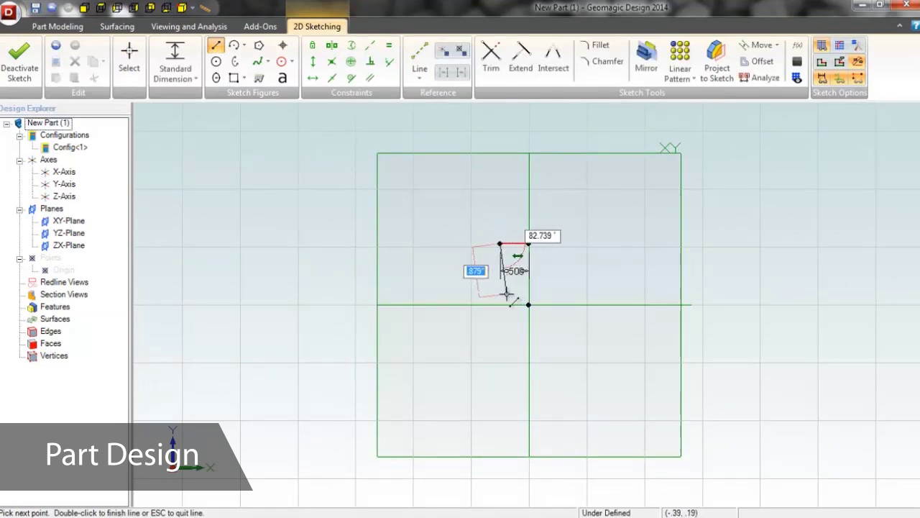
pyautogui.scroll(3, 499, 296)
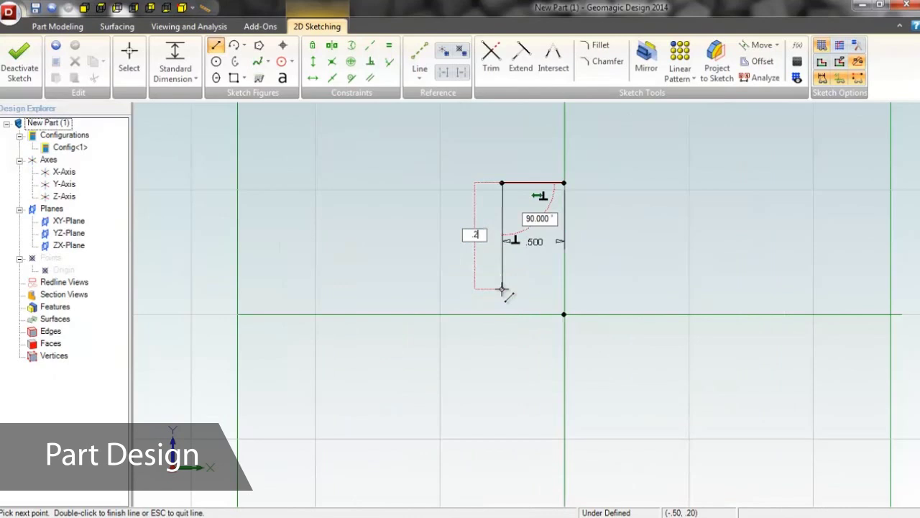
pyautogui.write('75')
pyautogui.press('Return')
pyautogui.scroll(2, 385, 362)
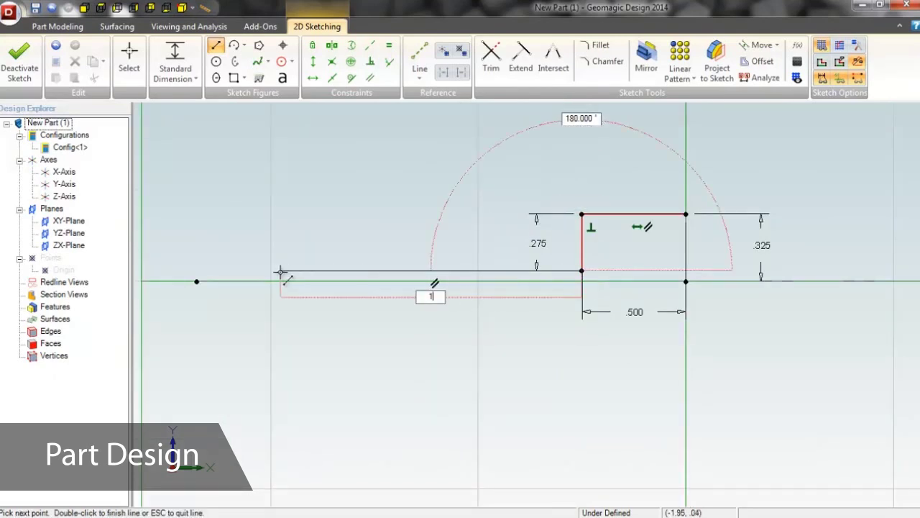
pyautogui.press('Return')
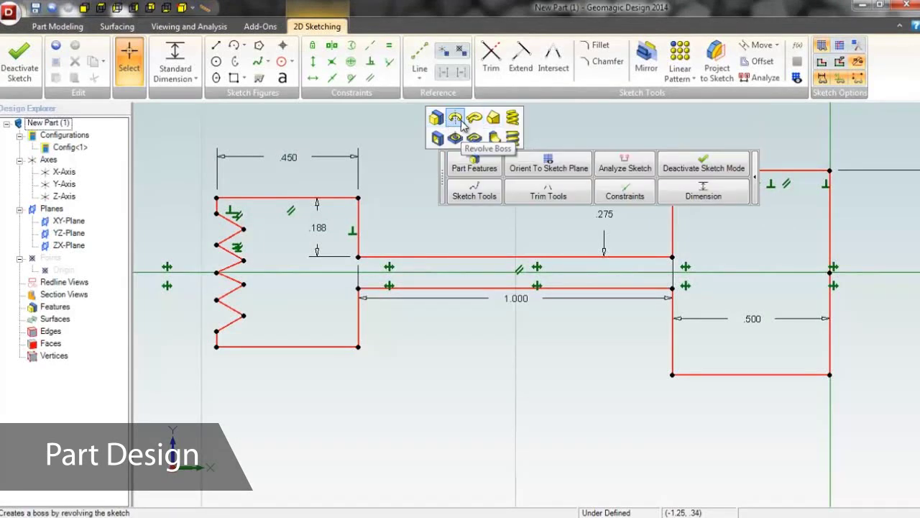
# Step: Revolve the sketch profile 360° about the Y-Axis into the pulley solid
pyautogui.click(461, 120)
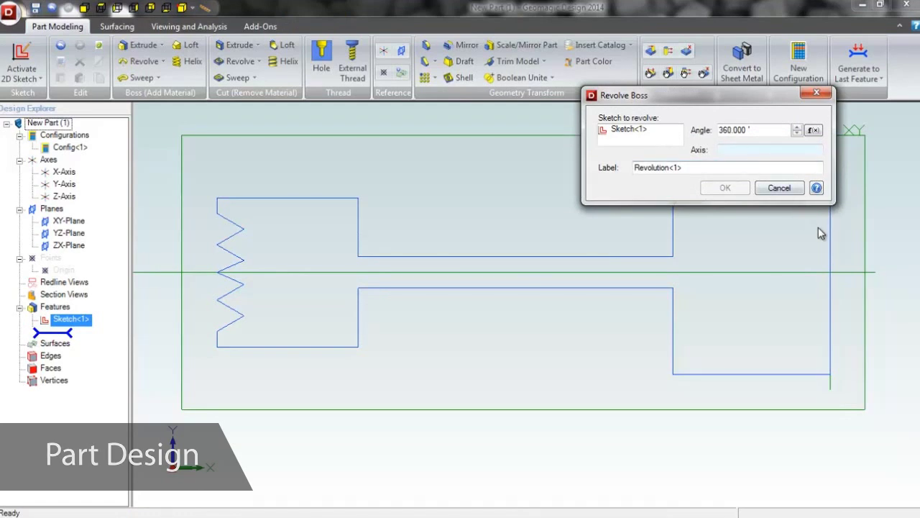
pyautogui.click(832, 392)
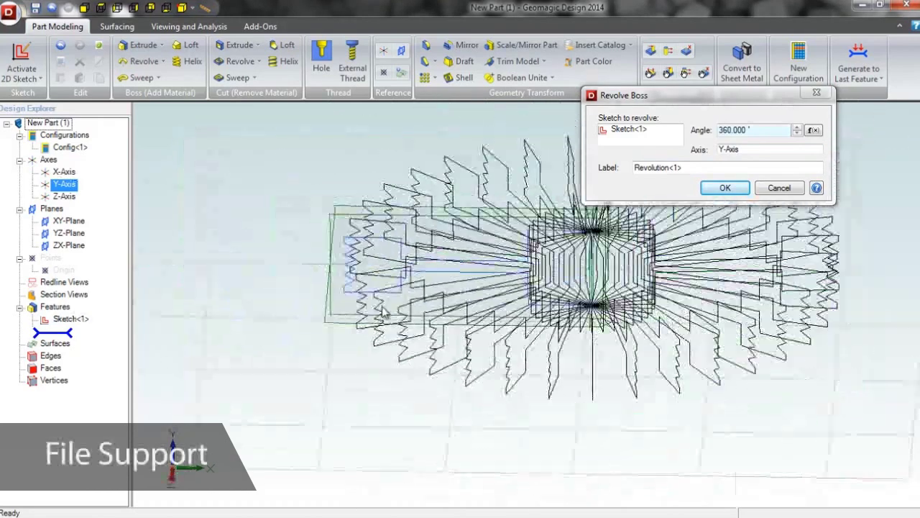
pyautogui.click(726, 188)
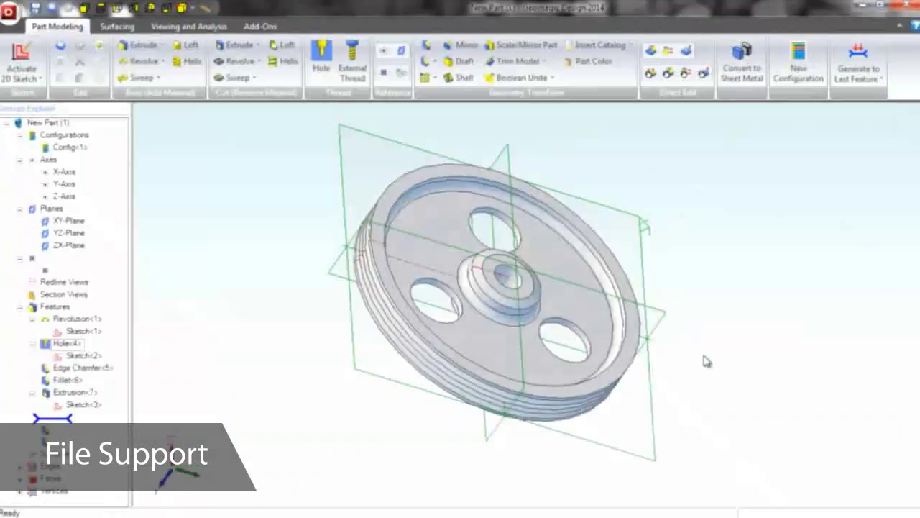
# Step: Save the part as New Pulley and start inserting another part into the assembly
pyautogui.hotkey('ctrl', 's')
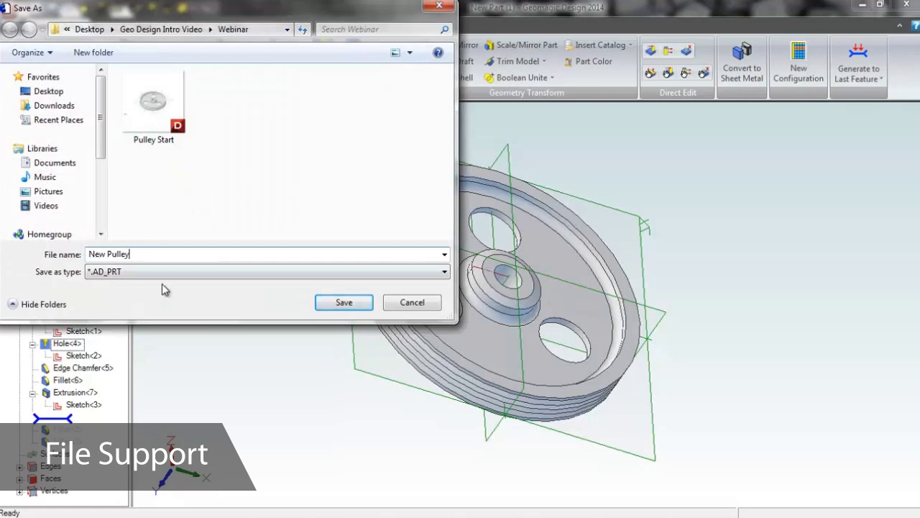
pyautogui.click(342, 303)
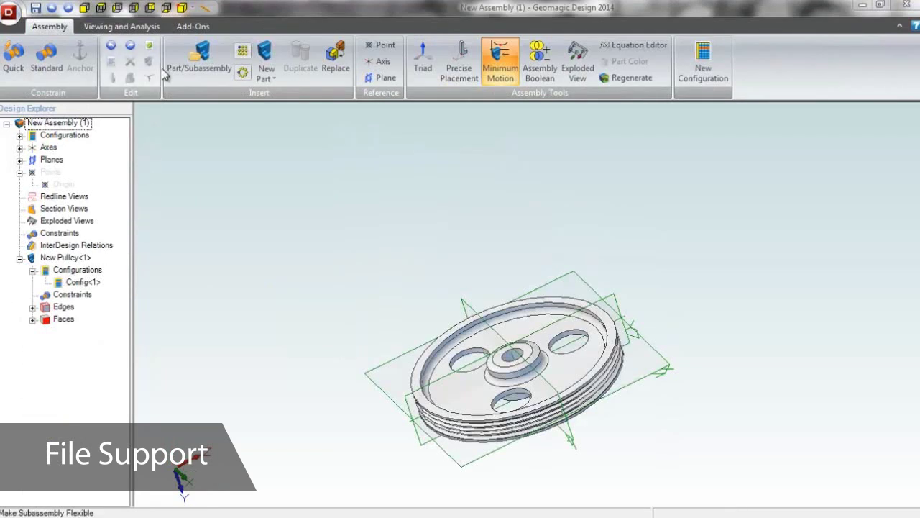
pyautogui.click(188, 33)
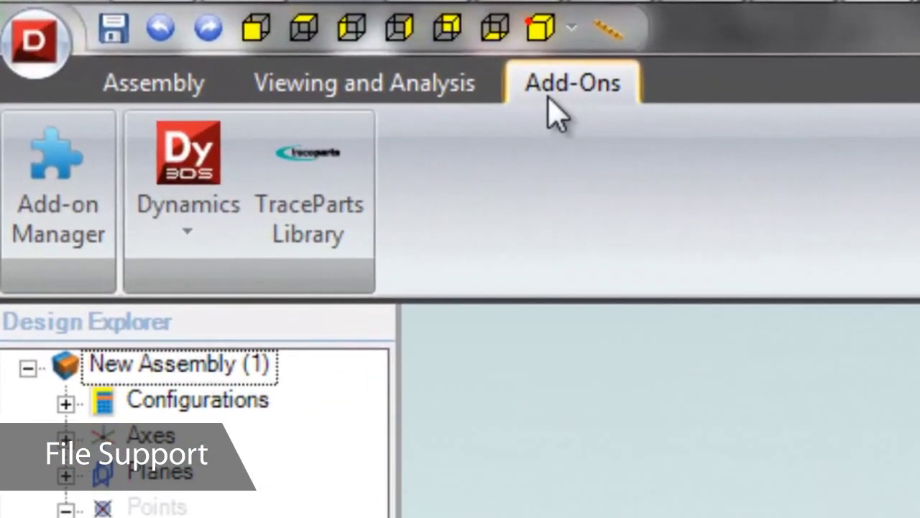
pyautogui.click(188, 87)
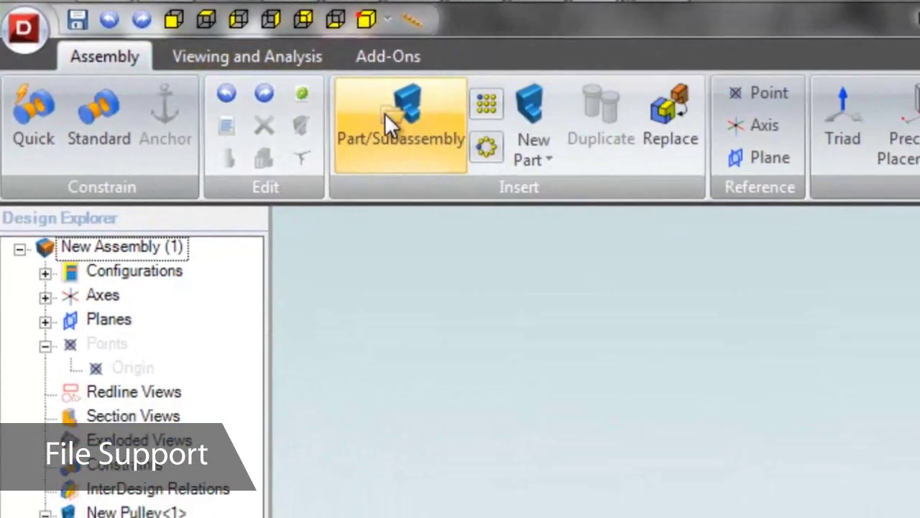
pyautogui.click(579, 159)
# Step: Import Hub.stp with default options and edit the hub in a separate window
pyautogui.click(470, 281)
pyautogui.click(514, 455)
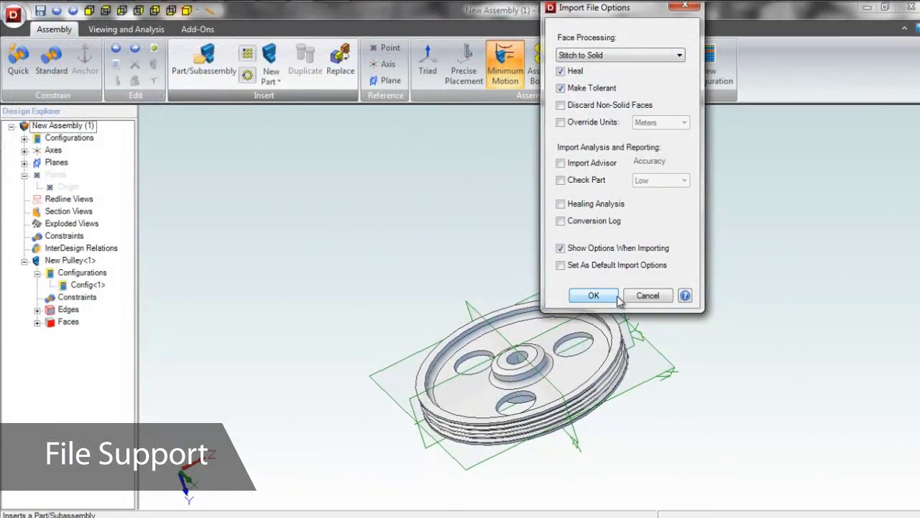
pyautogui.click(601, 296)
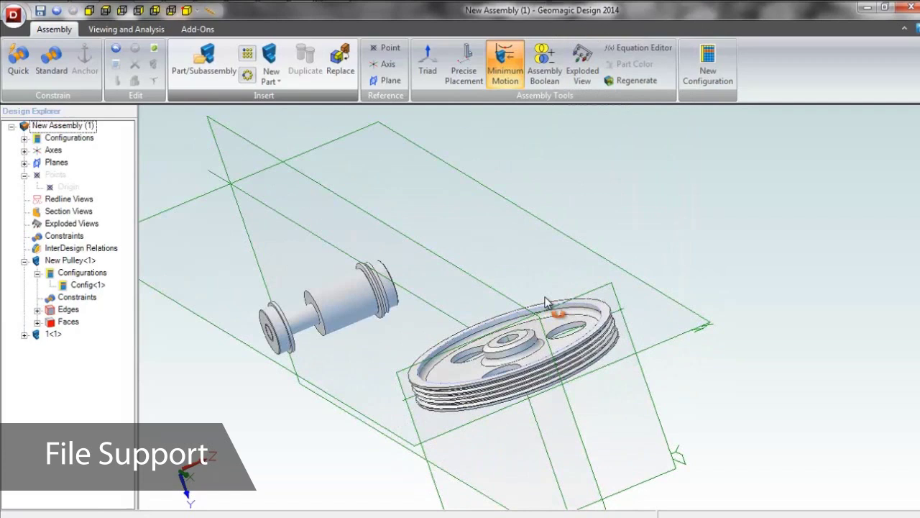
pyautogui.rightClick(335, 319)
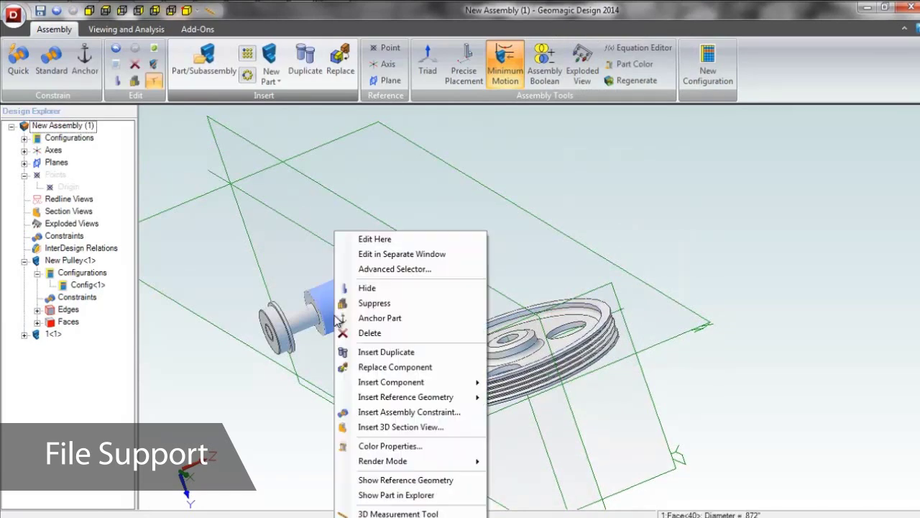
pyautogui.click(363, 242)
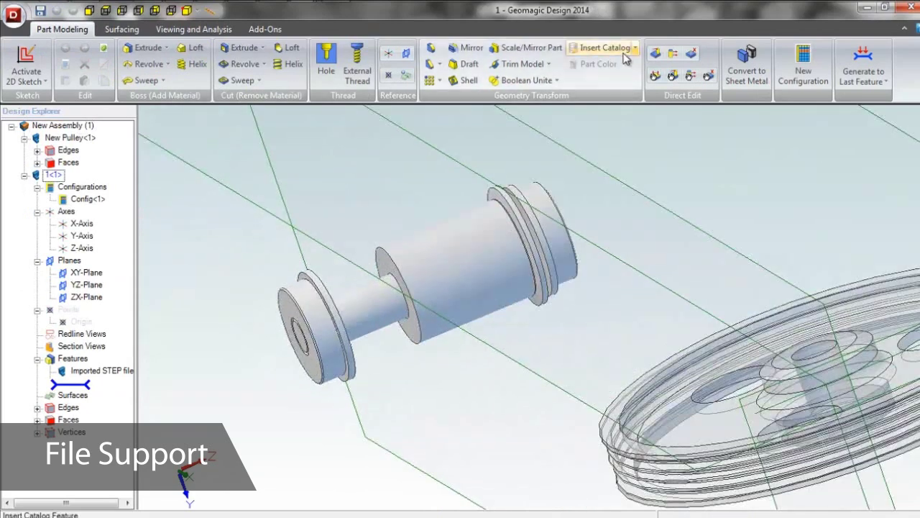
# Step: Offset the hub's central cylindrical face outward by .05 inch
pyautogui.click(692, 54)
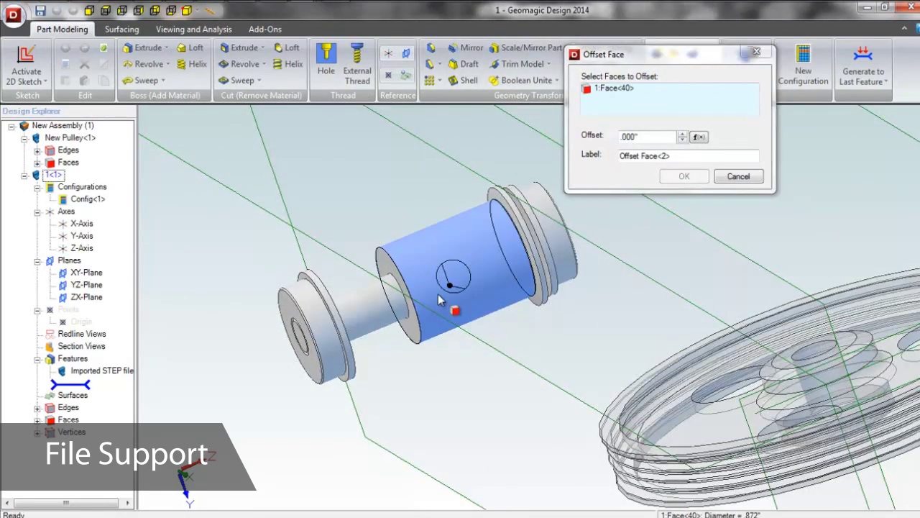
pyautogui.moveTo(441, 301)
pyautogui.mouseDown()
pyautogui.moveTo(471, 252)
pyautogui.moveTo(474, 330)
pyautogui.moveTo(450, 295)
pyautogui.mouseUp()
pyautogui.click(628, 138)
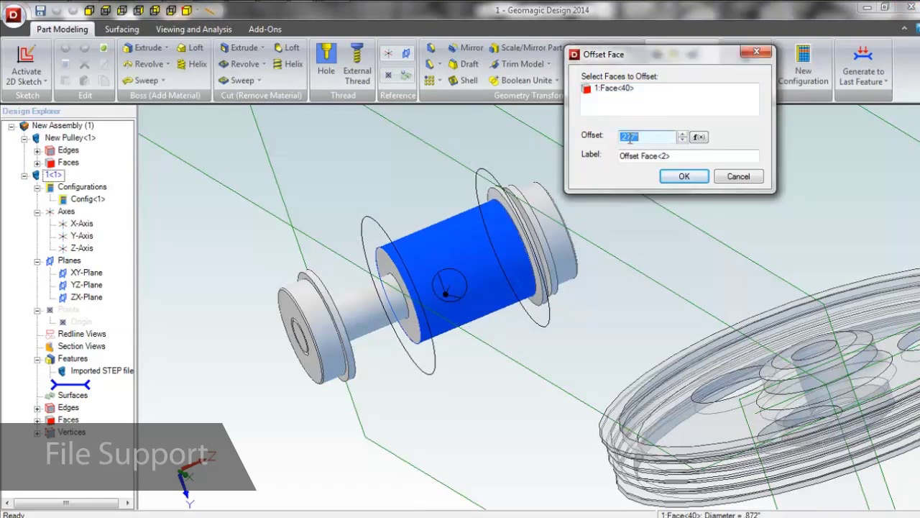
pyautogui.write('.05')
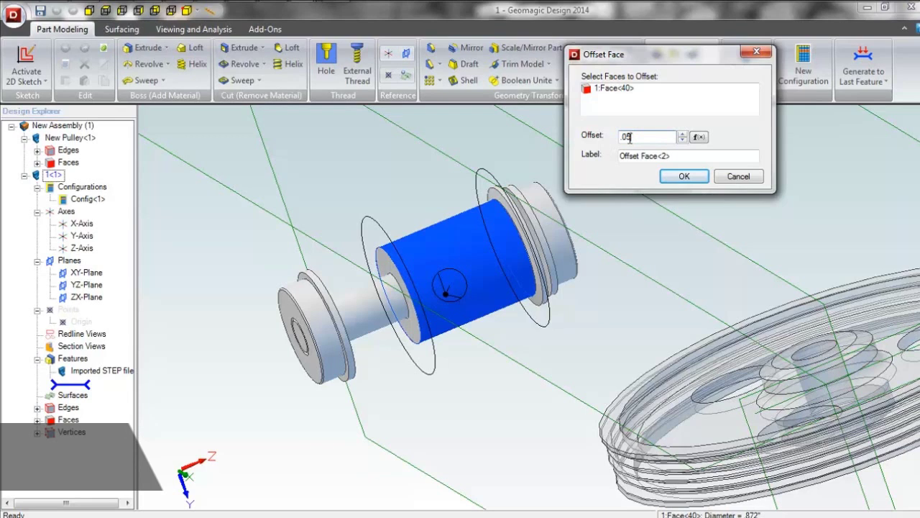
pyautogui.press('Return')
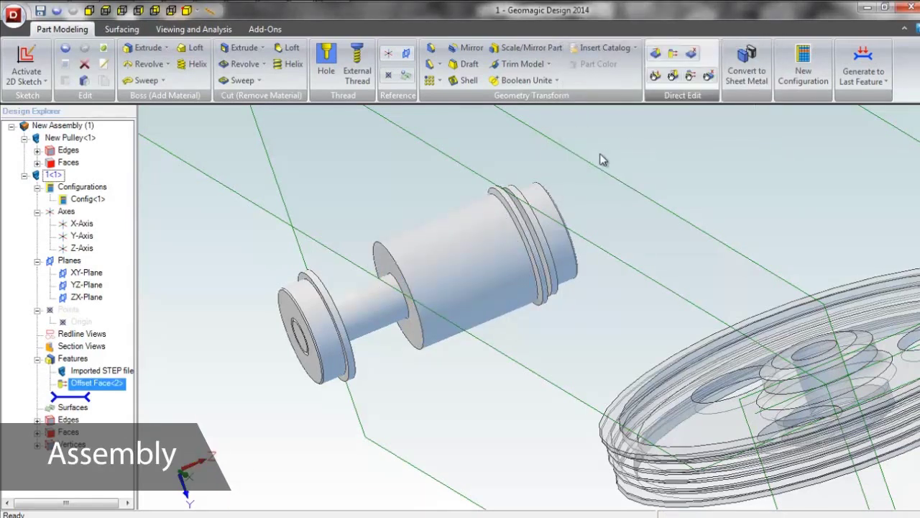
pyautogui.moveTo(602, 159); pyautogui.dragTo(518, 189, button='right')
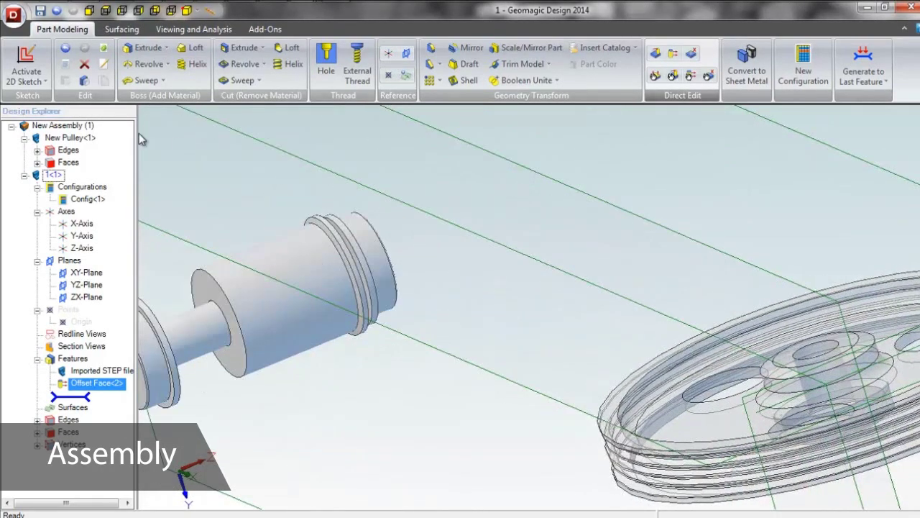
# Step: Align the shaft's narrow cylindrical face with the pulley's hub bore
pyautogui.click(65, 126)
pyautogui.rightClick(64, 126)
pyautogui.press('Escape')
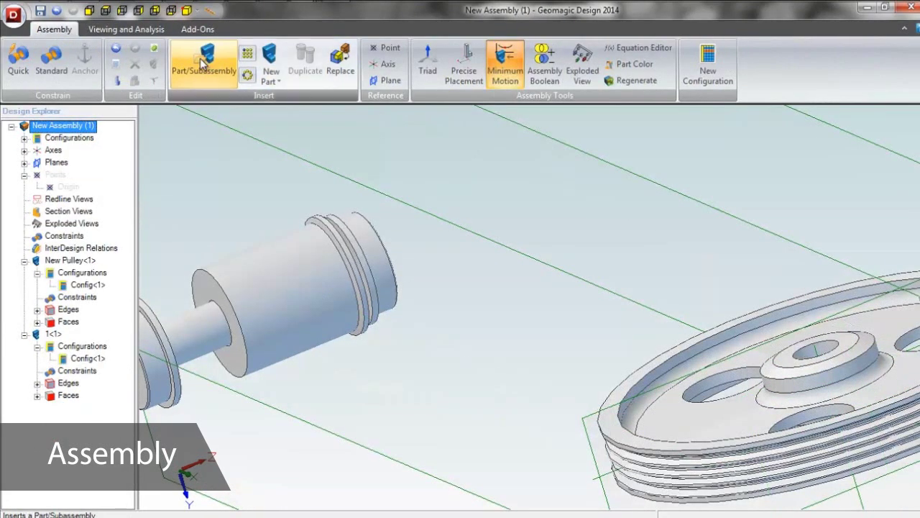
pyautogui.click(19, 58)
pyautogui.click(208, 327)
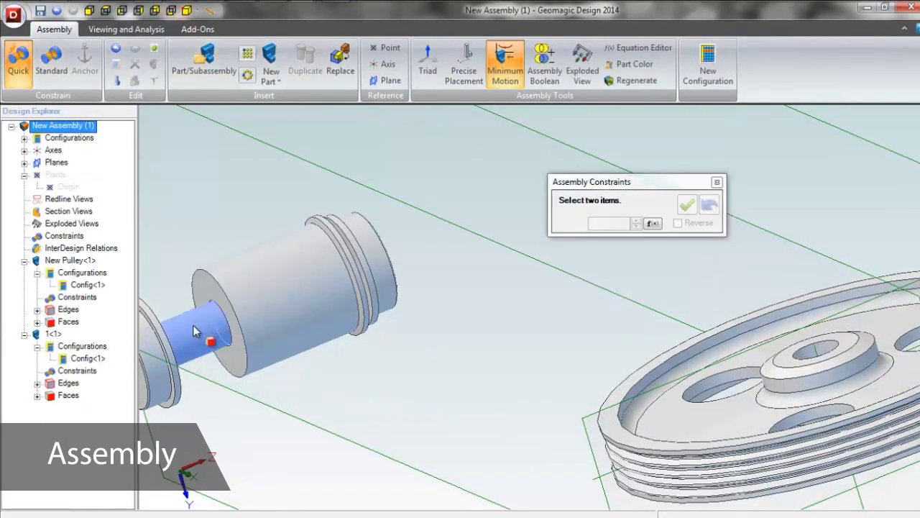
pyautogui.click(841, 380)
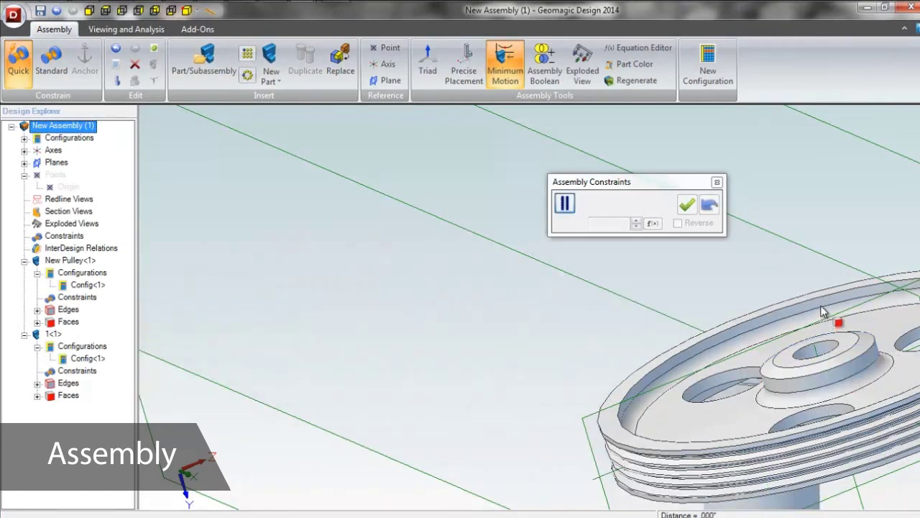
pyautogui.click(686, 205)
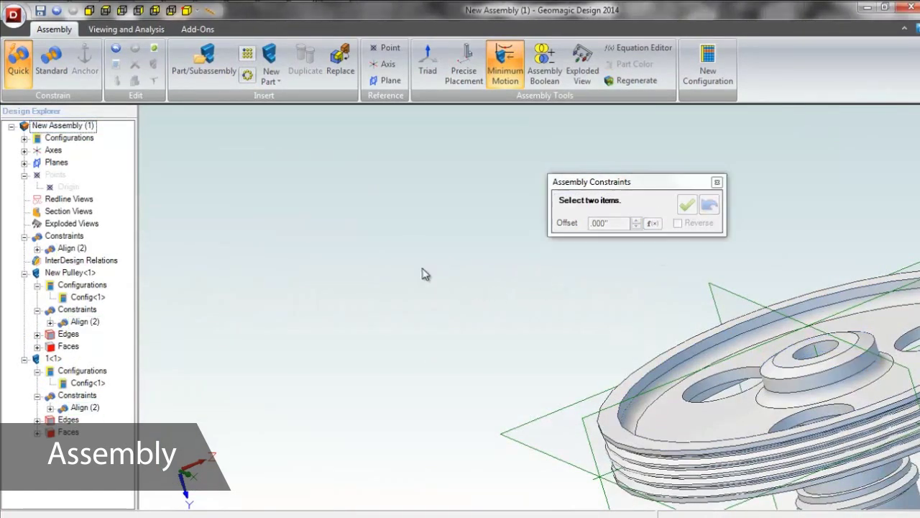
# Step: Mate the shaft's bottom washer face to the pulley edge
pyautogui.moveTo(426, 275); pyautogui.dragTo(741, 383, button='middle')
pyautogui.scroll(-5, 729, 384)
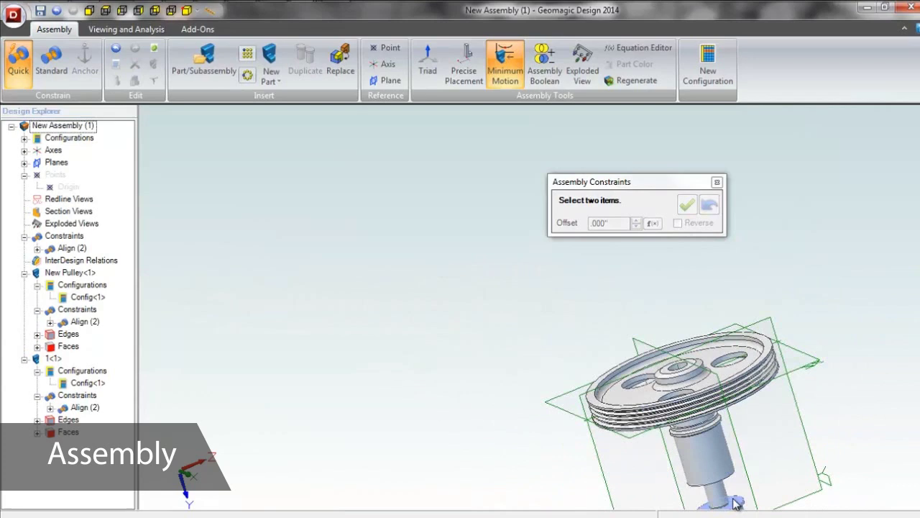
pyautogui.moveTo(715, 476); pyautogui.dragTo(707, 454, button='middle')
pyautogui.scroll(5, 668, 437)
pyautogui.click(706, 455)
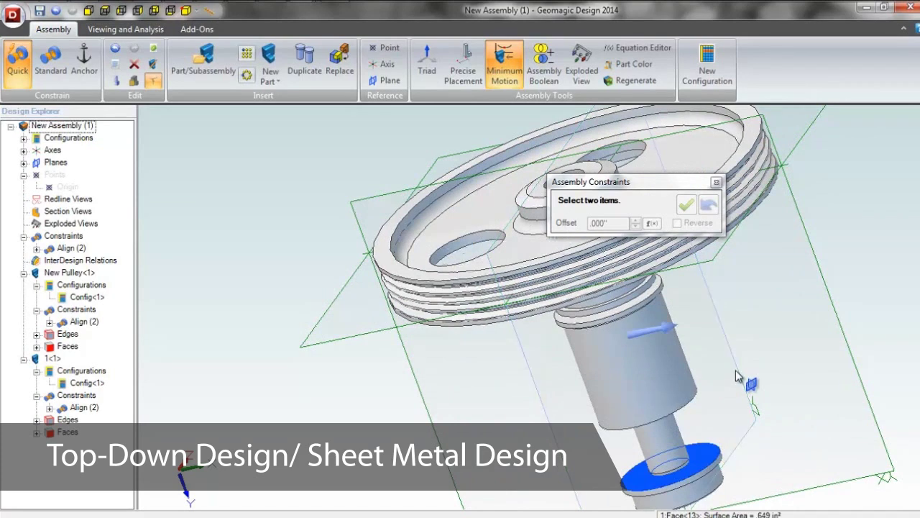
pyautogui.moveTo(738, 377); pyautogui.dragTo(726, 352, button='middle')
pyautogui.scroll(3, 486, 125)
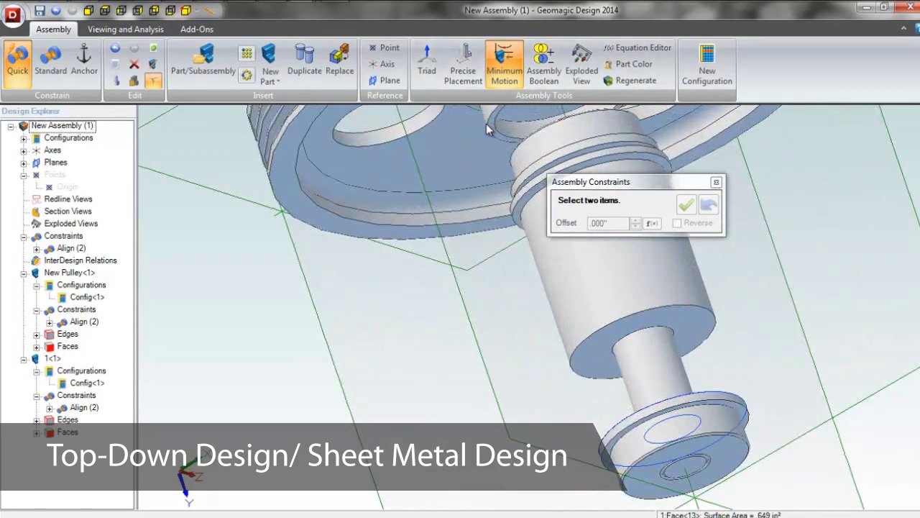
pyautogui.scroll(2, 486, 123)
pyautogui.click(501, 127)
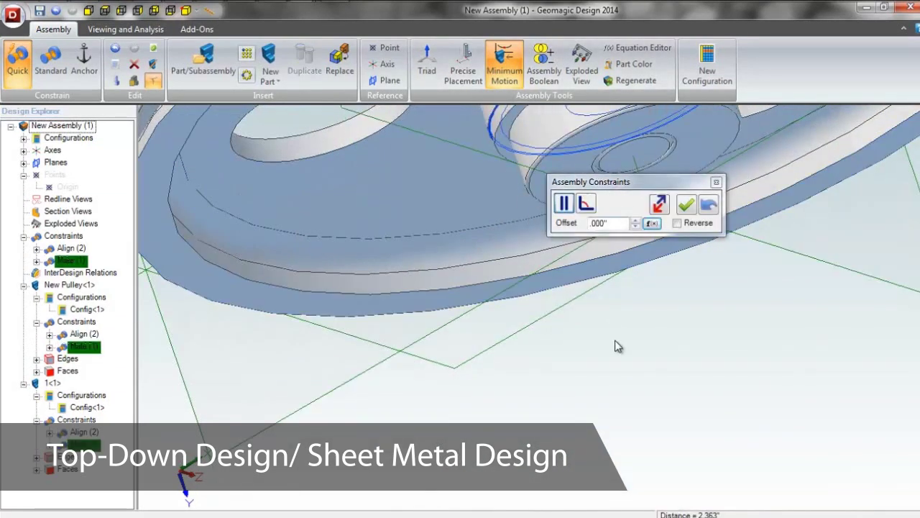
pyautogui.scroll(-5, 626, 365)
pyautogui.scroll(-3, 614, 319)
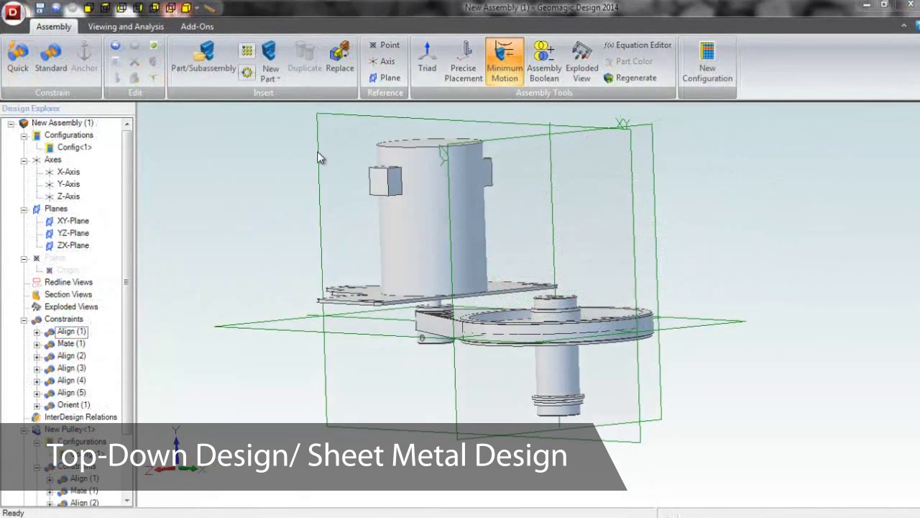
# Step: Add a new sheet-metal part sketched on the pulley face with the X-Axis projected
pyautogui.click(271, 75)
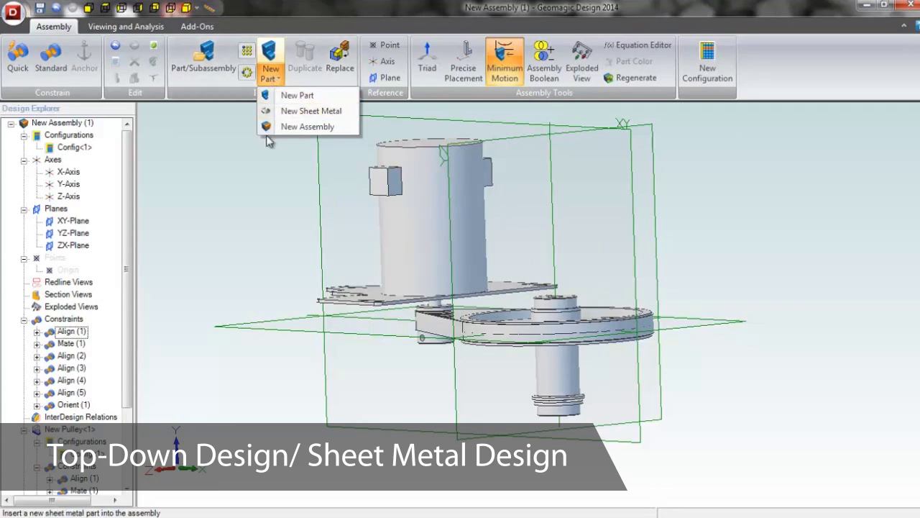
pyautogui.click(302, 111)
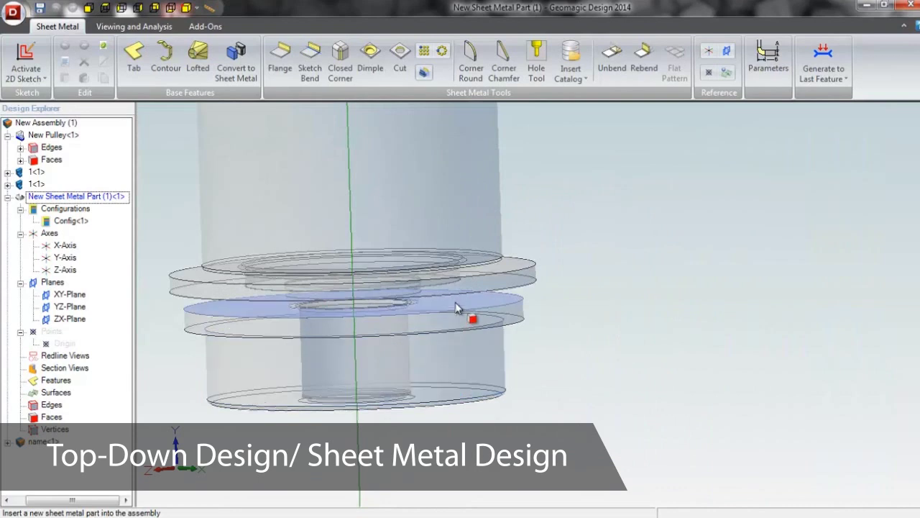
pyautogui.rightClick(456, 307)
pyautogui.click(514, 109)
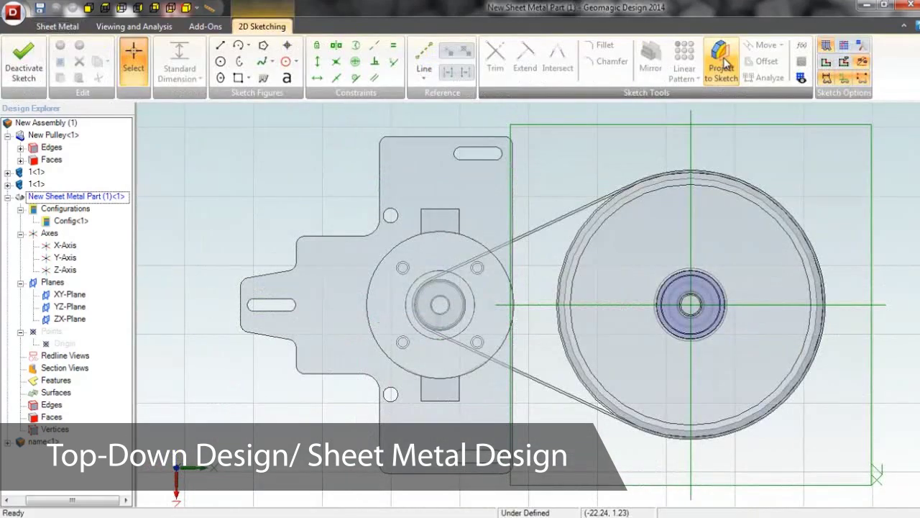
pyautogui.click(721, 58)
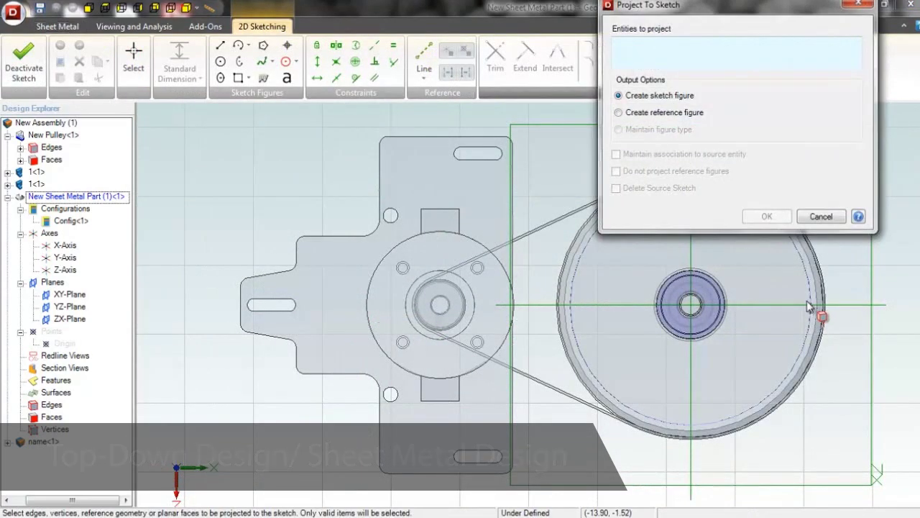
pyautogui.click(879, 307)
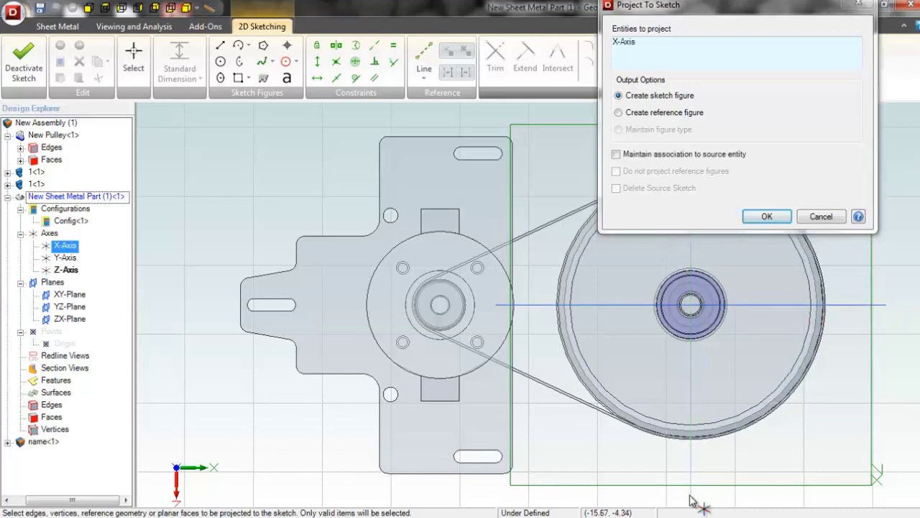
pyautogui.click(767, 217)
# Step: Draw the guard outline with lines starting and ending on the horizontal axis
pyautogui.scroll(-5, 308, 329)
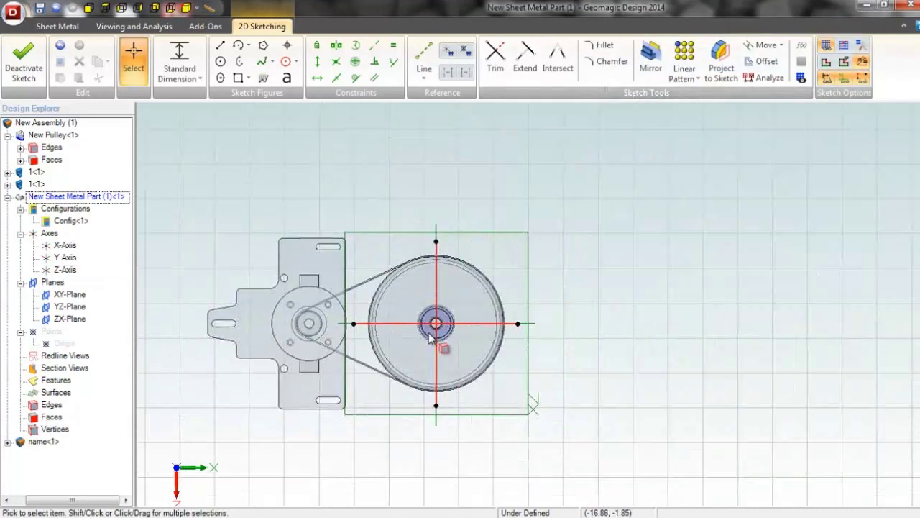
pyautogui.scroll(6, 310, 305)
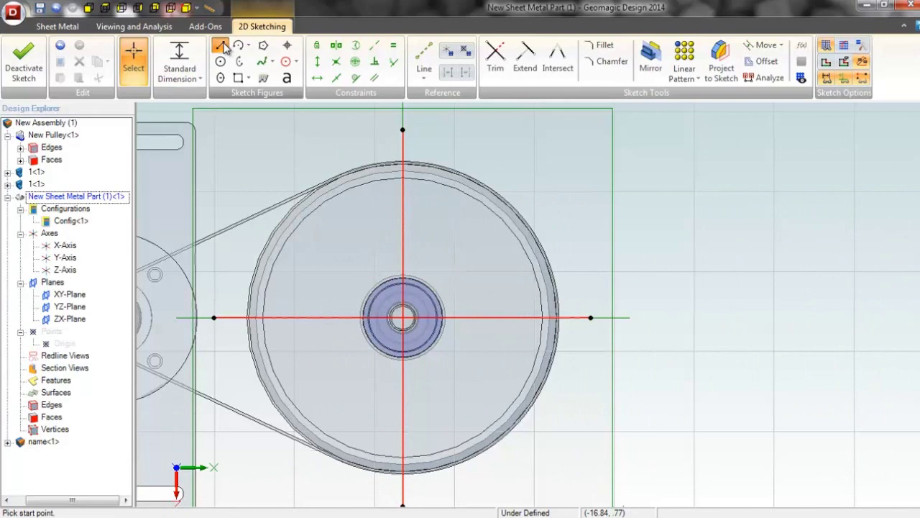
pyautogui.click(222, 46)
pyautogui.click(337, 317)
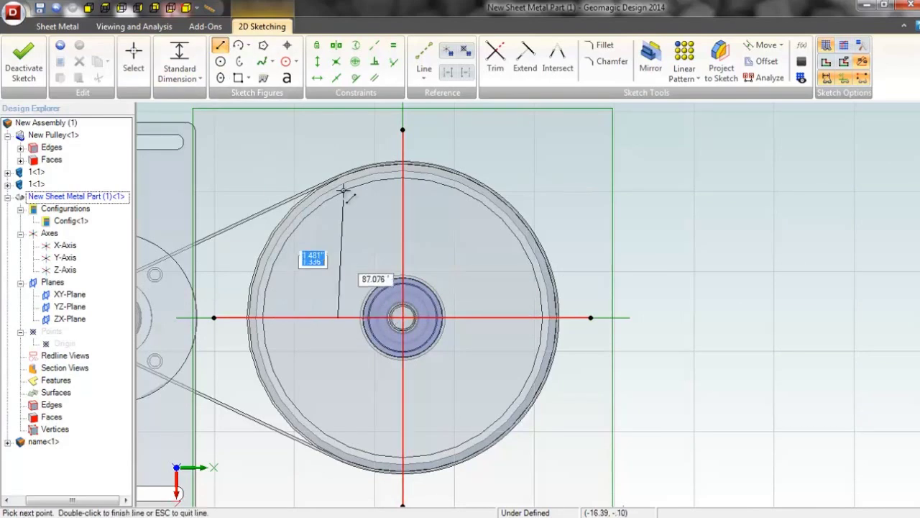
pyautogui.click(337, 142)
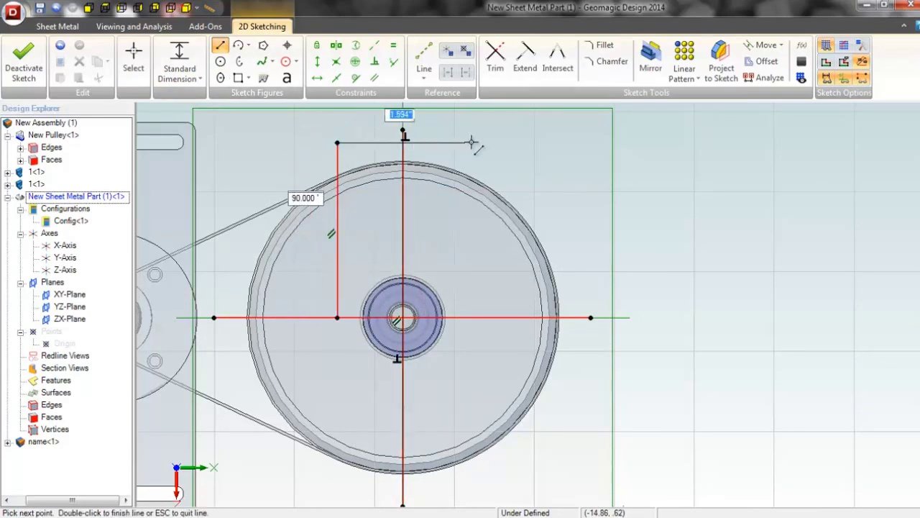
pyautogui.click(513, 142)
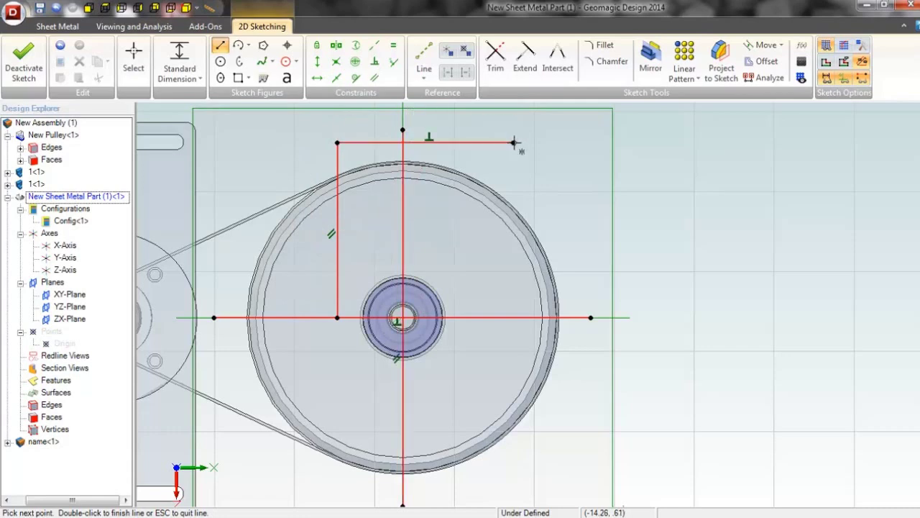
pyautogui.click(591, 317)
# Step: Turn the sketched outline into a sheet-metal tab
pyautogui.rightClick(591, 317)
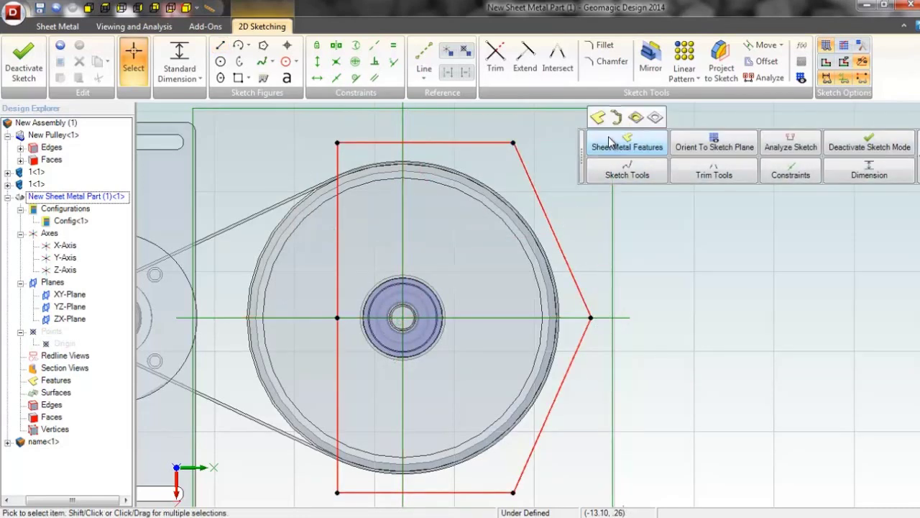
pyautogui.click(603, 119)
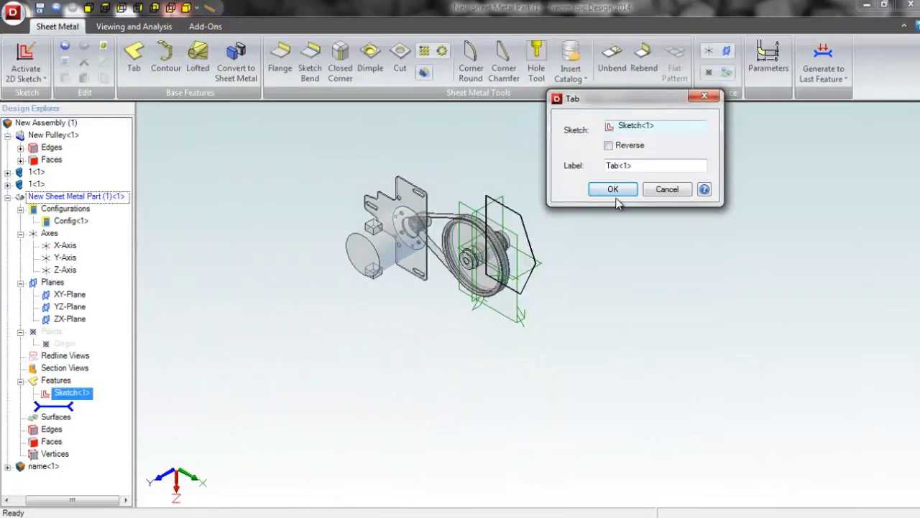
pyautogui.scroll(10, 557, 250)
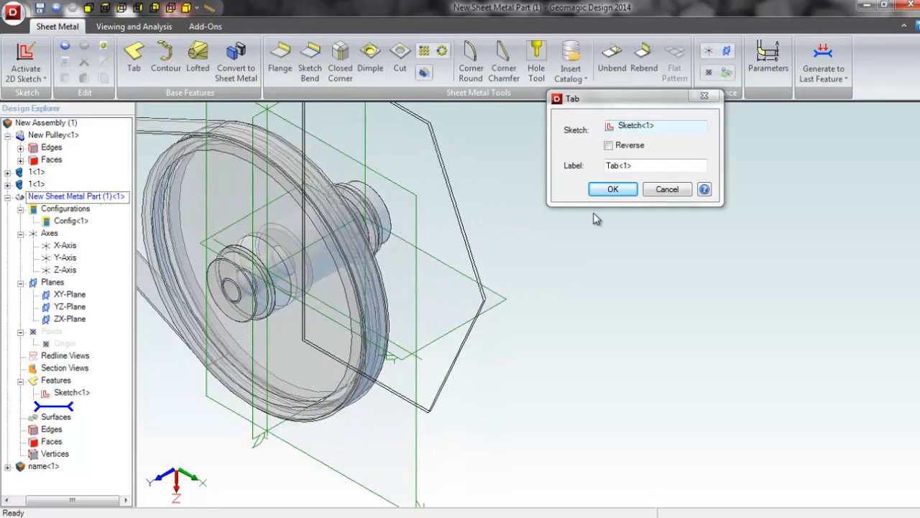
pyautogui.click(610, 191)
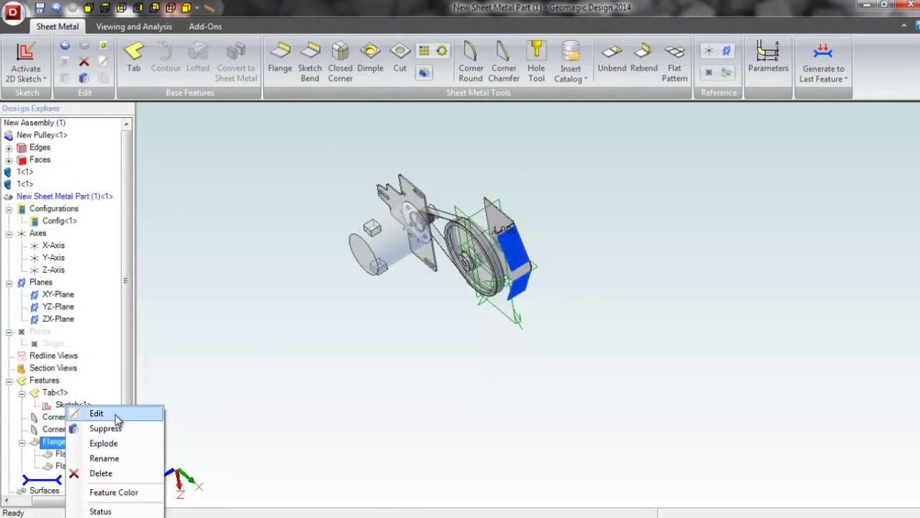
# Step: Edit Flange<4> and confirm it as a 2.000-inch flange on the guard
pyautogui.click(95, 413)
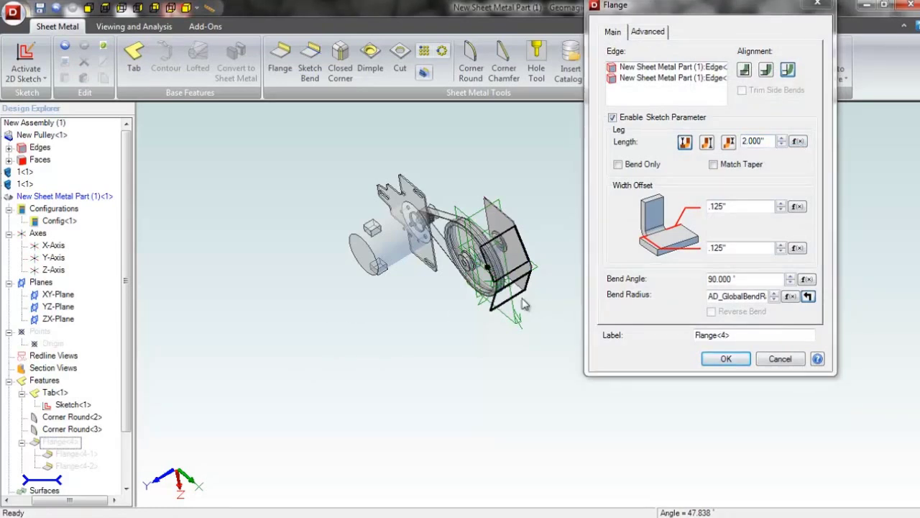
pyautogui.moveTo(526, 305); pyautogui.dragTo(514, 309, button='middle')
pyautogui.scroll(3, 507, 279)
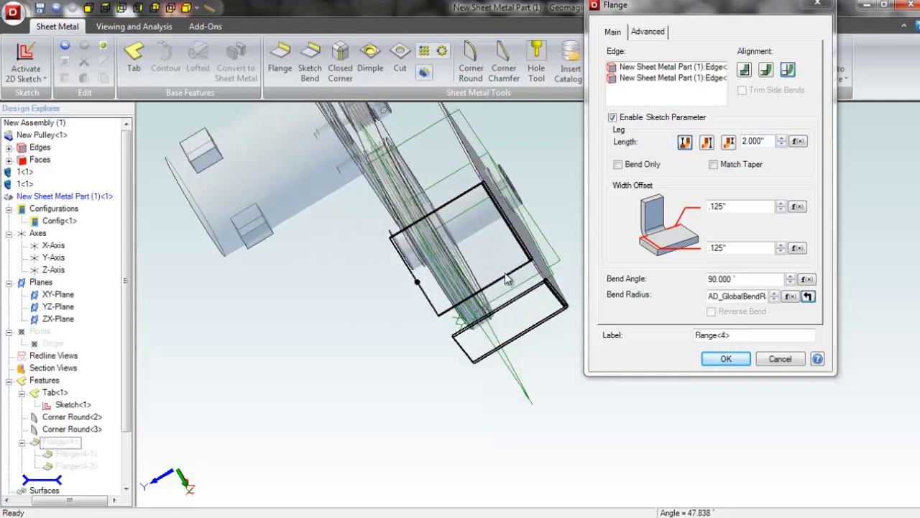
pyautogui.click(725, 359)
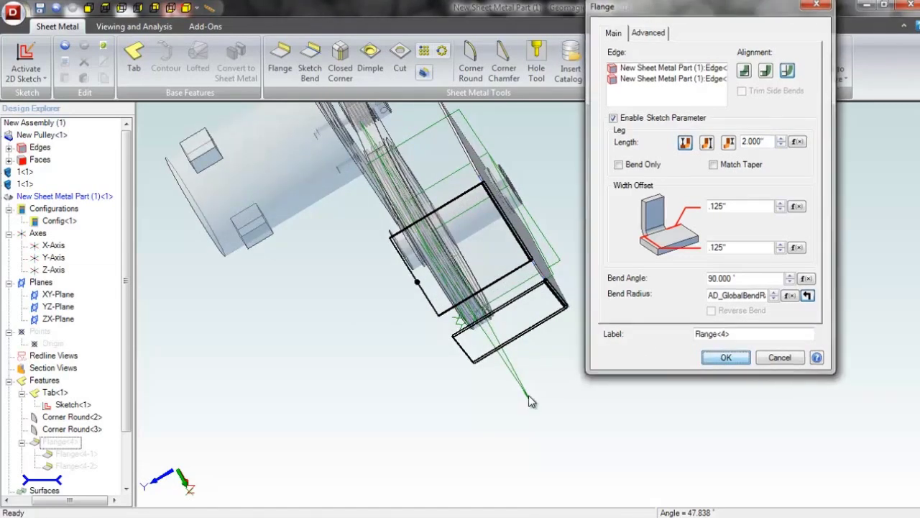
# Step: Show the Export to Dynamics options from the Add-Ons tools
pyautogui.moveTo(674, 350); pyautogui.dragTo(643, 360, button='middle')
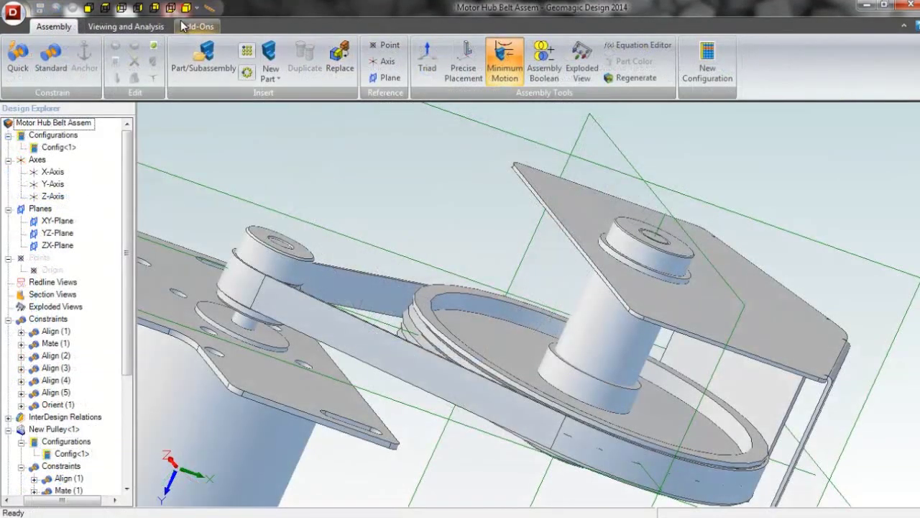
pyautogui.click(192, 25)
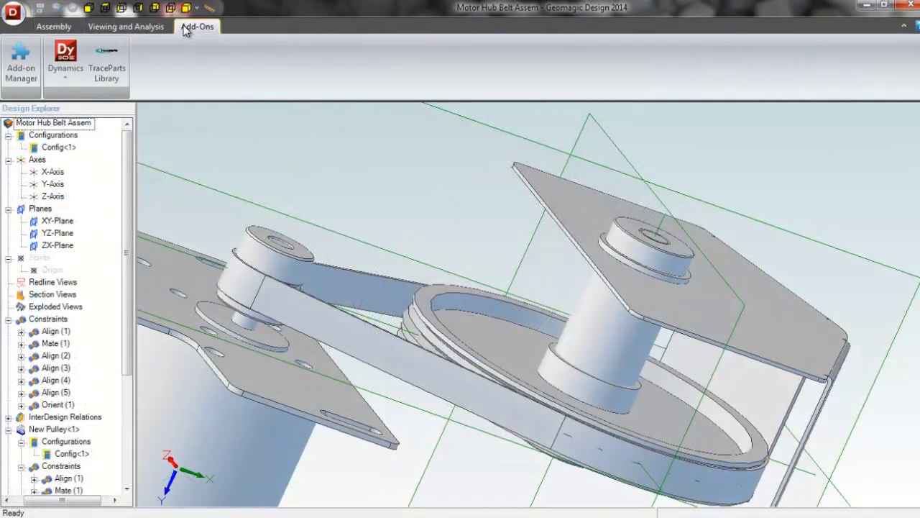
pyautogui.click(72, 67)
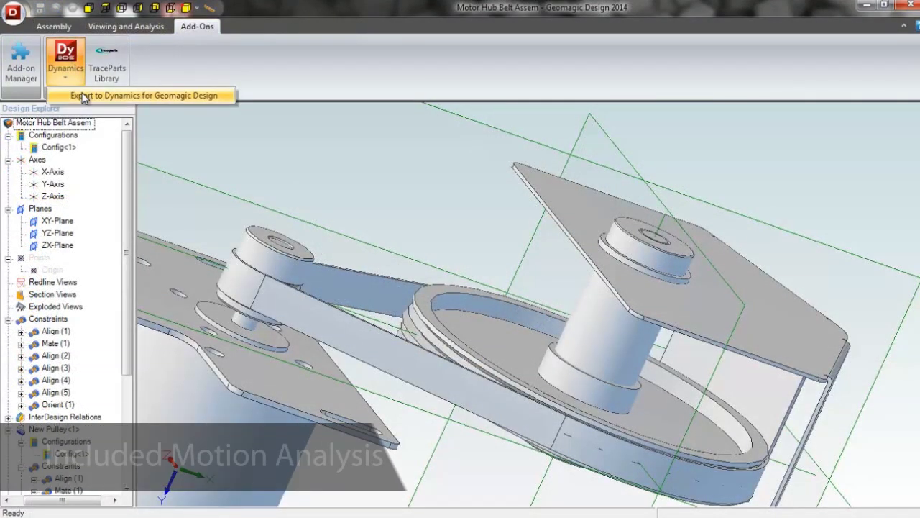
# Step: Export the assembly to Dynamics and play, then stop, the initial motion simulation
pyautogui.click(129, 95)
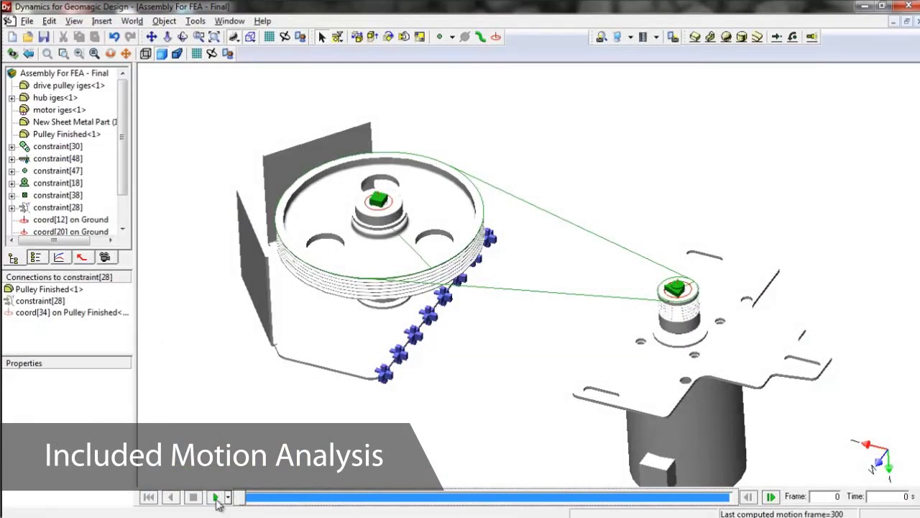
pyautogui.click(217, 497)
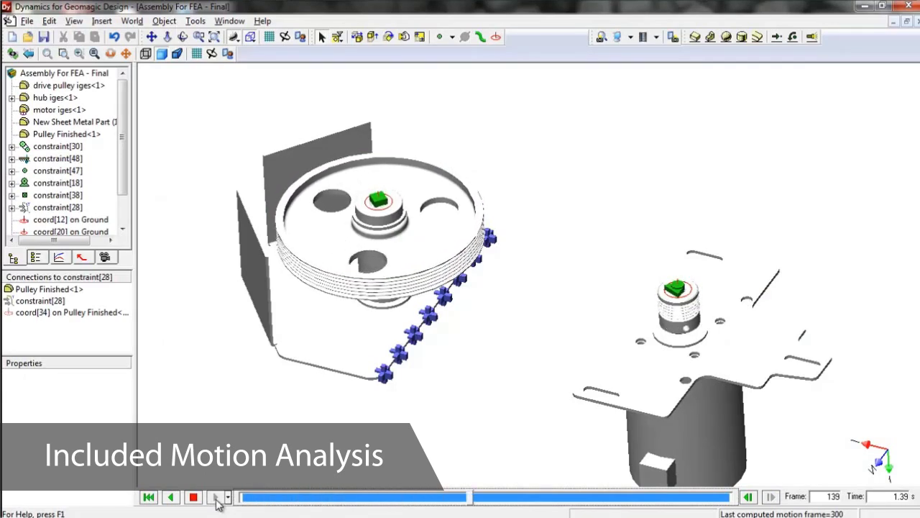
pyautogui.click(193, 498)
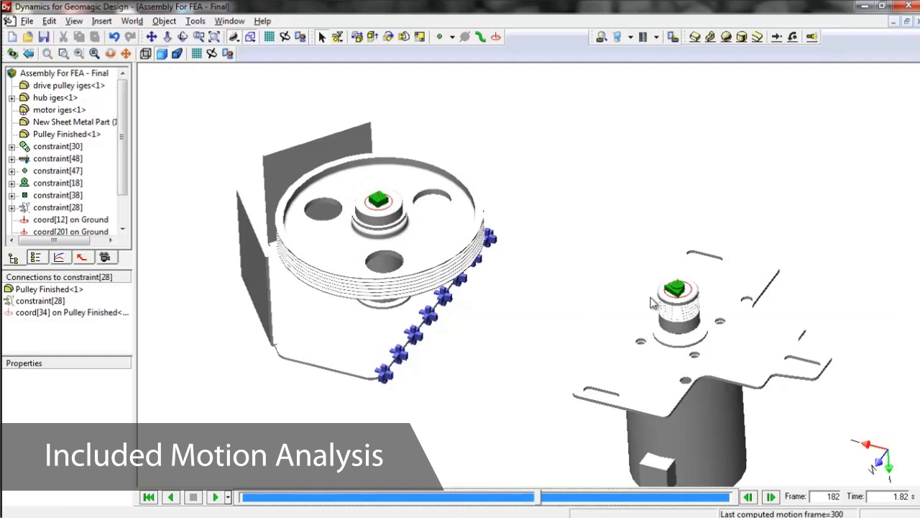
# Step: Set constraint[18]'s angular velocity to 320 deg/s and re-run the simulation
pyautogui.doubleClick(674, 289)
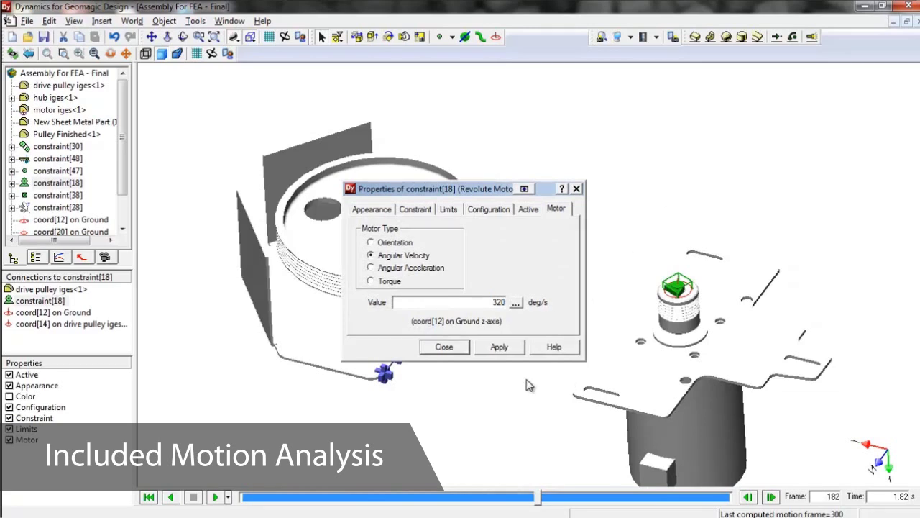
pyautogui.click(502, 348)
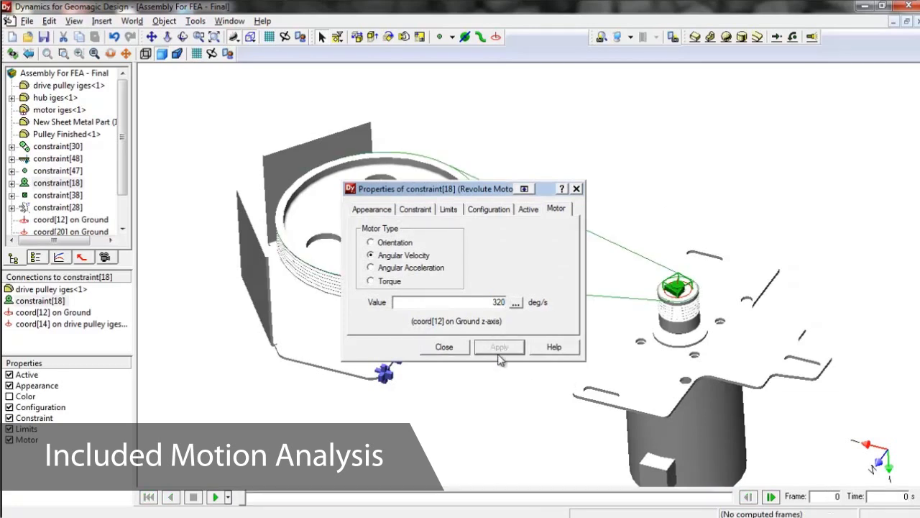
pyautogui.click(445, 348)
pyautogui.click(219, 497)
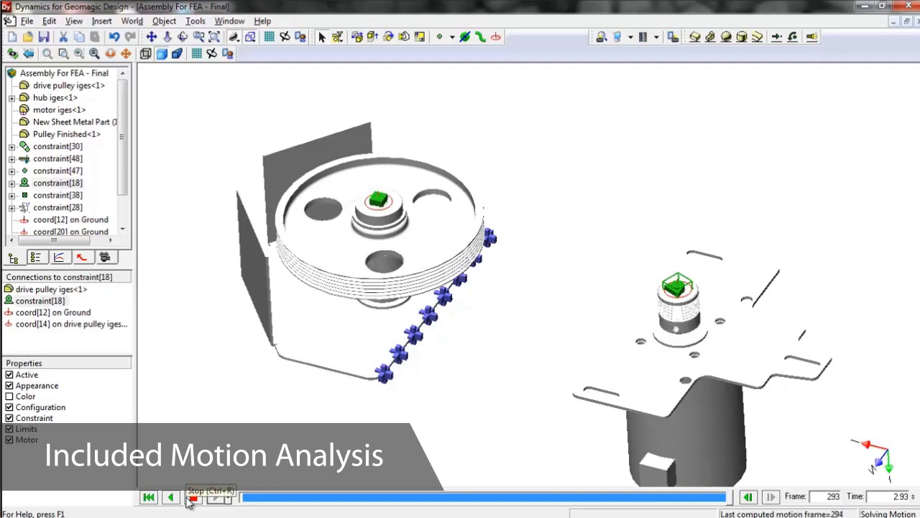
pyautogui.click(191, 497)
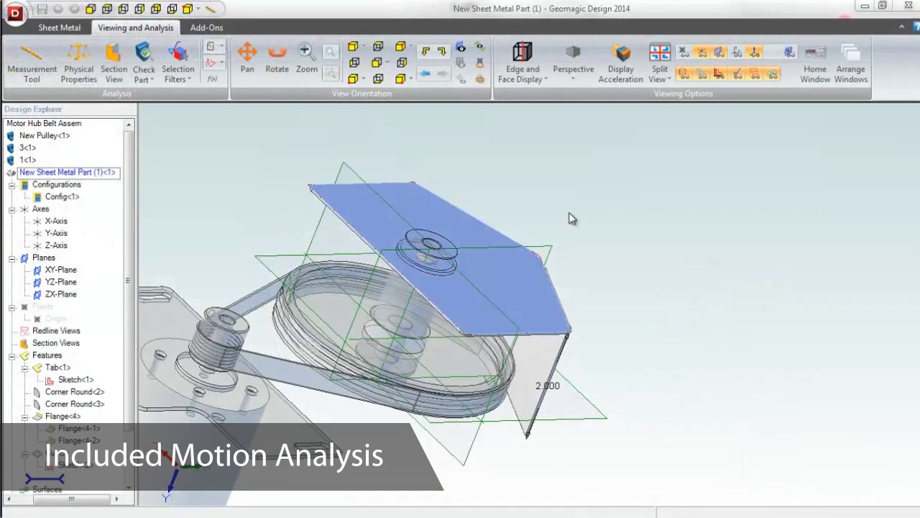
# Step: Create a new guard drawing on the ANSI C sheet template, accepting the default title block entries
pyautogui.click(814, 70)
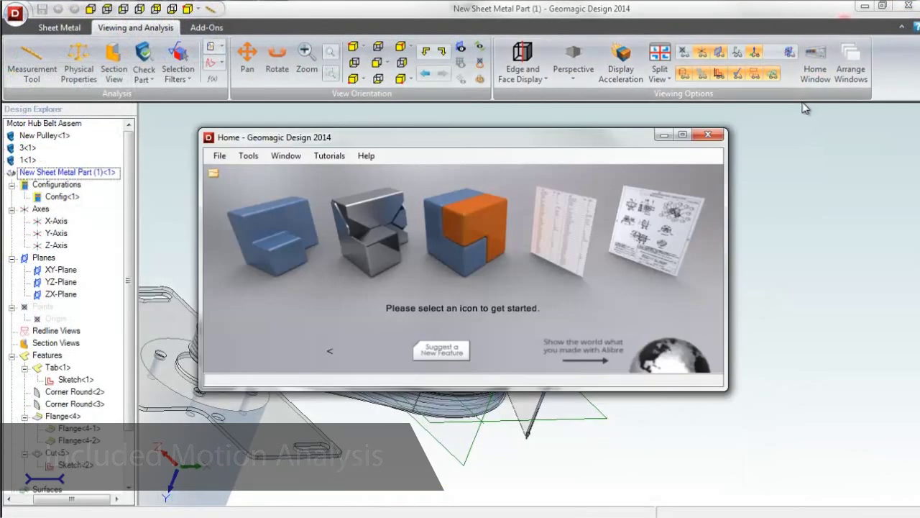
pyautogui.click(656, 230)
pyautogui.click(782, 271)
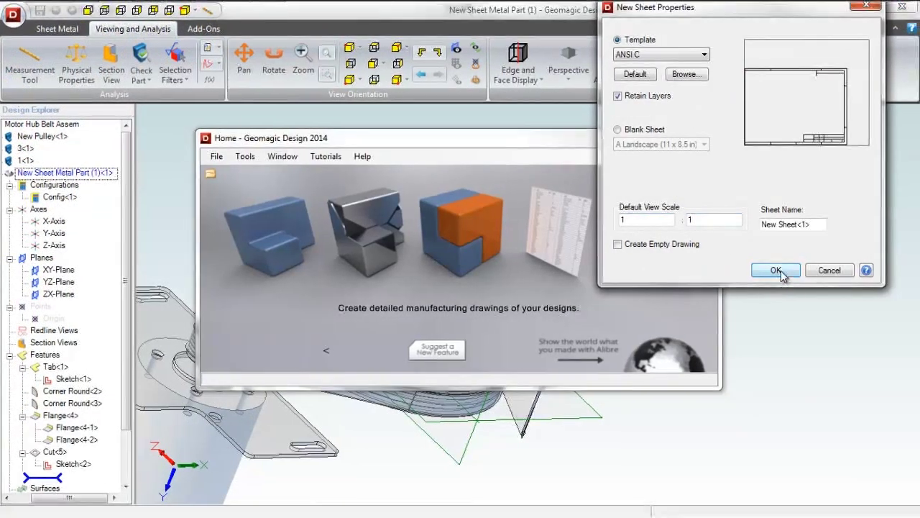
pyautogui.click(744, 205)
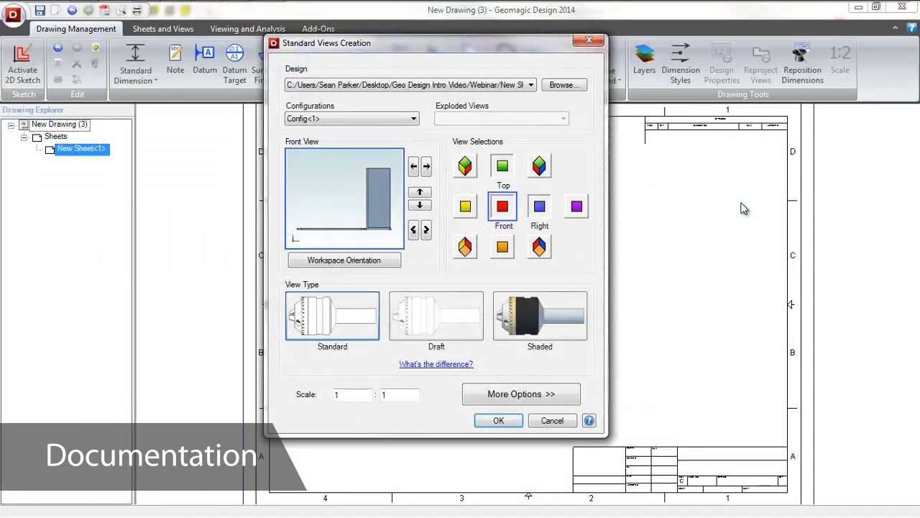
# Step: Place the guard's front, top and right views, then add a 1:2 flat pattern view at upper right
pyautogui.click(488, 424)
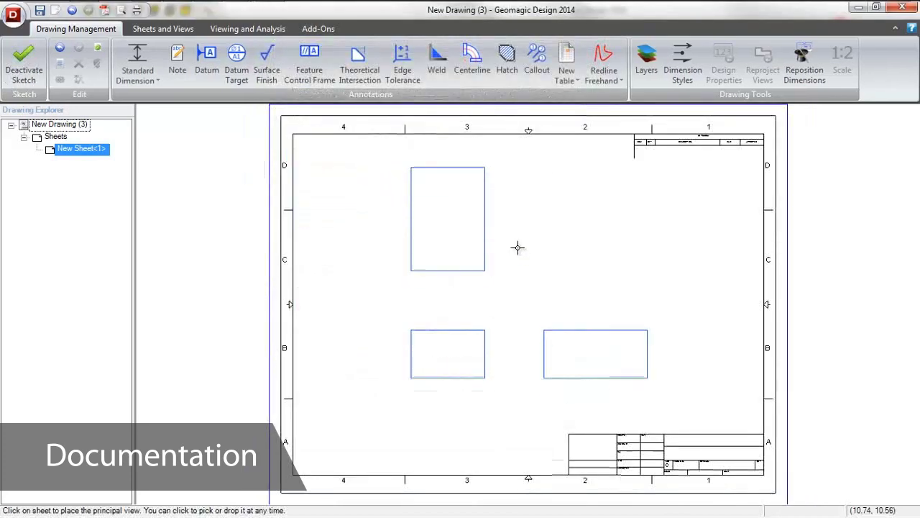
pyautogui.click(453, 273)
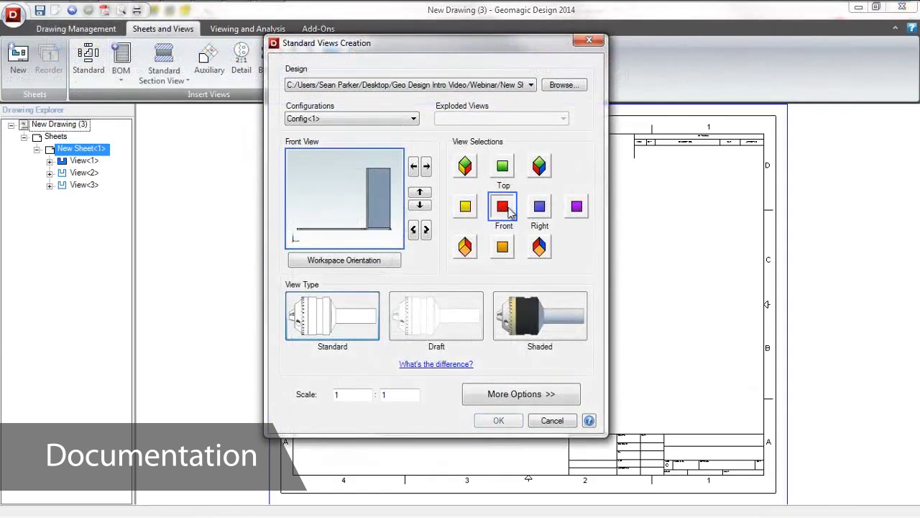
pyautogui.click(483, 396)
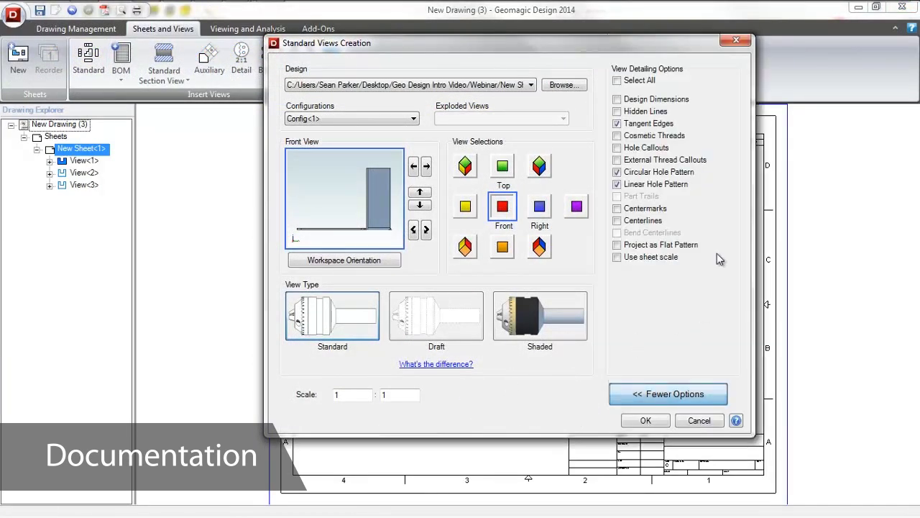
pyautogui.click(640, 245)
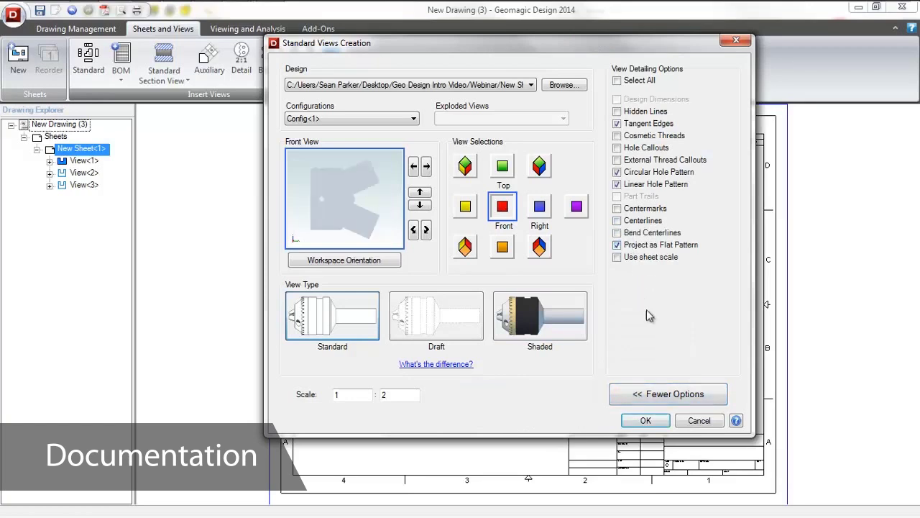
pyautogui.click(647, 421)
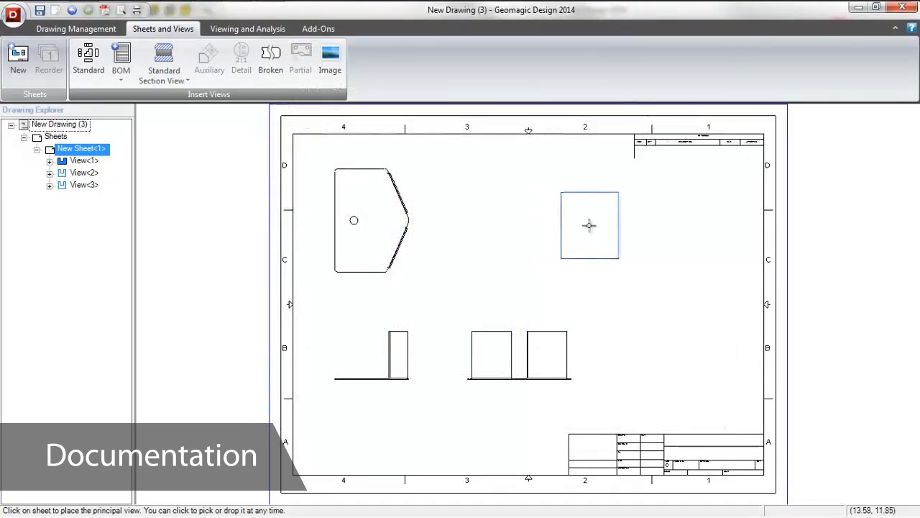
pyautogui.click(589, 225)
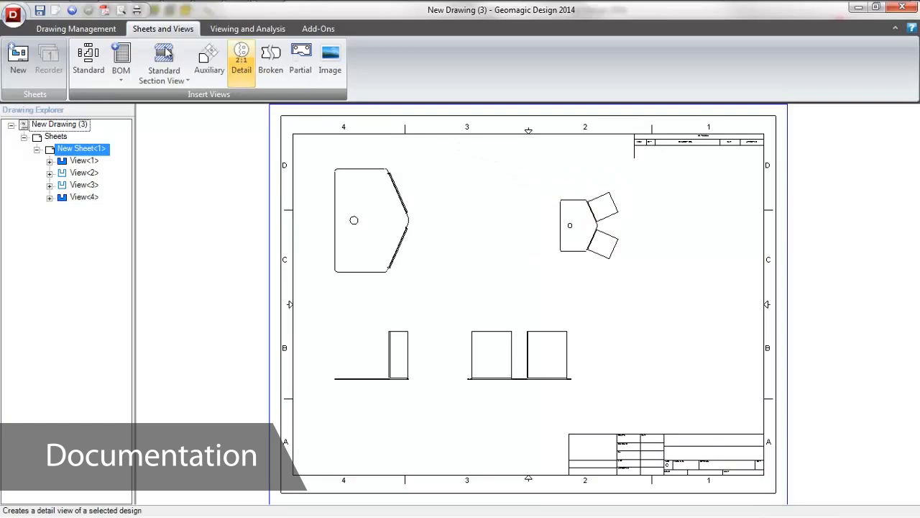
pyautogui.click(76, 28)
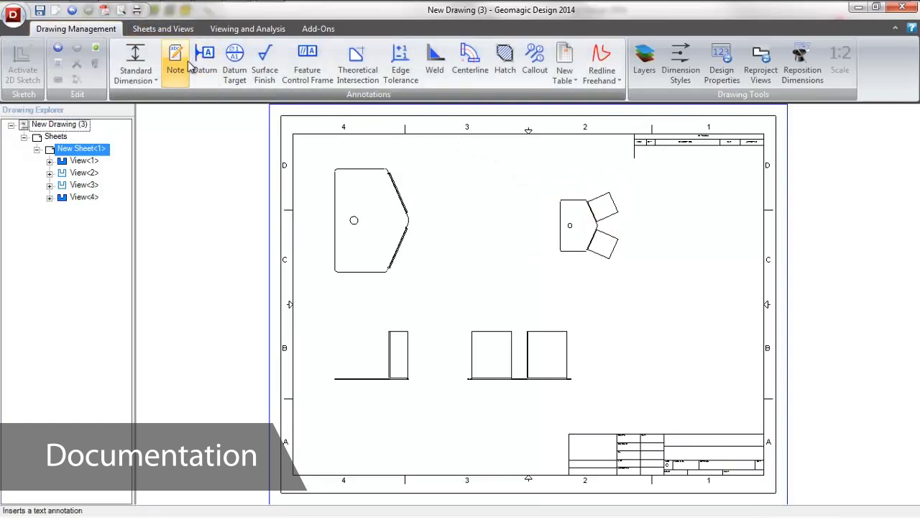
# Step: Dimension an edge of the upper-left view and attach datum A to the lower views' bottom edge
pyautogui.click(138, 61)
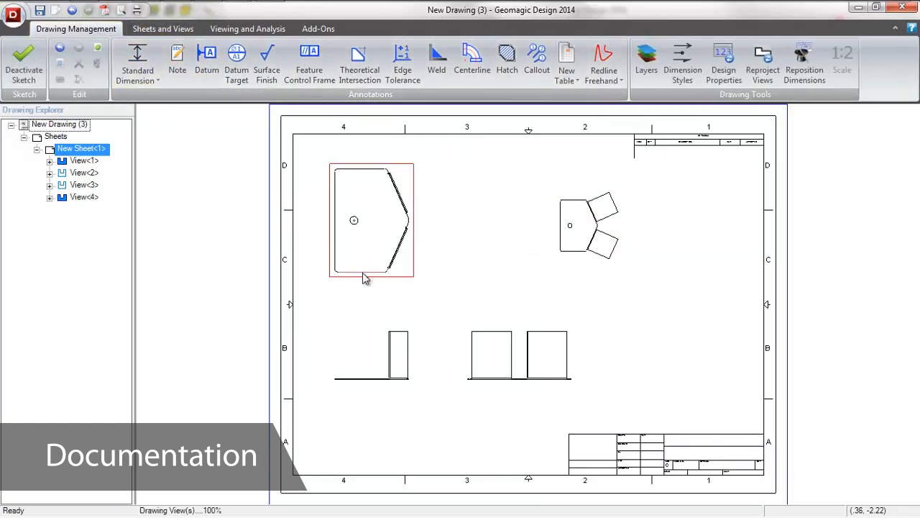
pyautogui.click(365, 181)
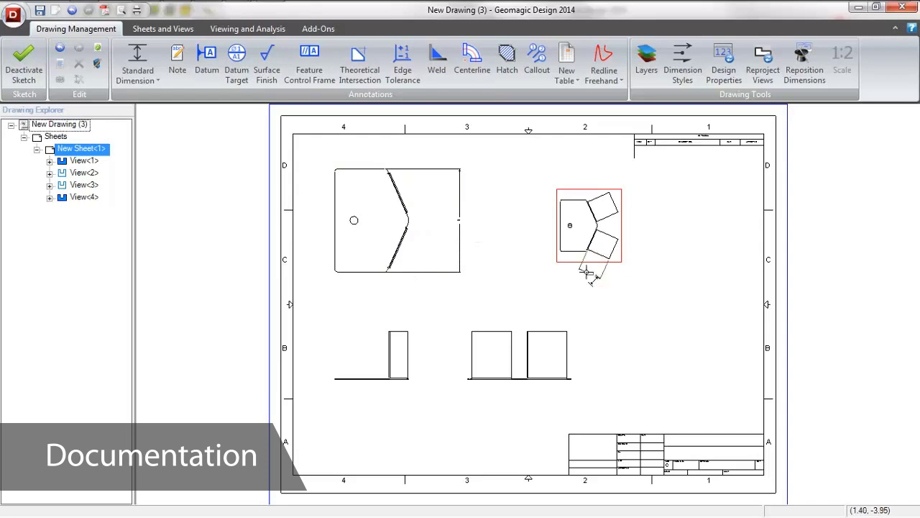
pyautogui.click(207, 61)
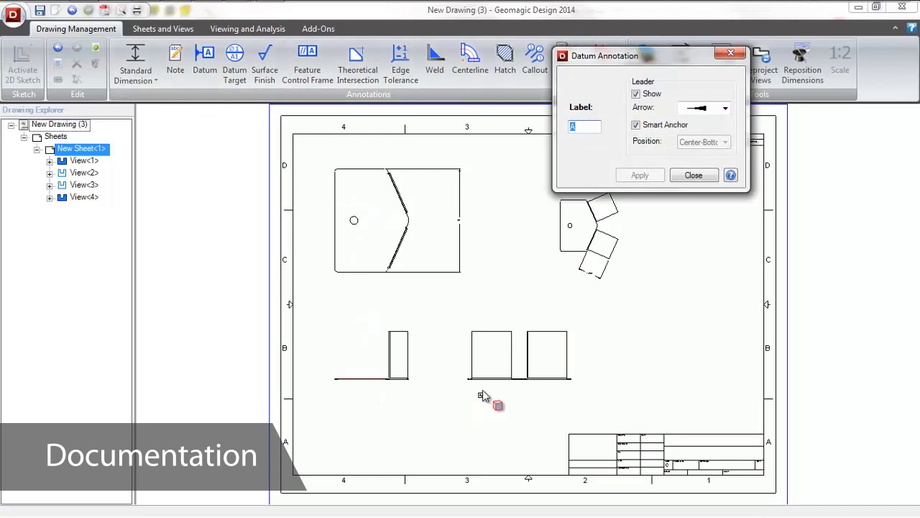
pyautogui.click(523, 380)
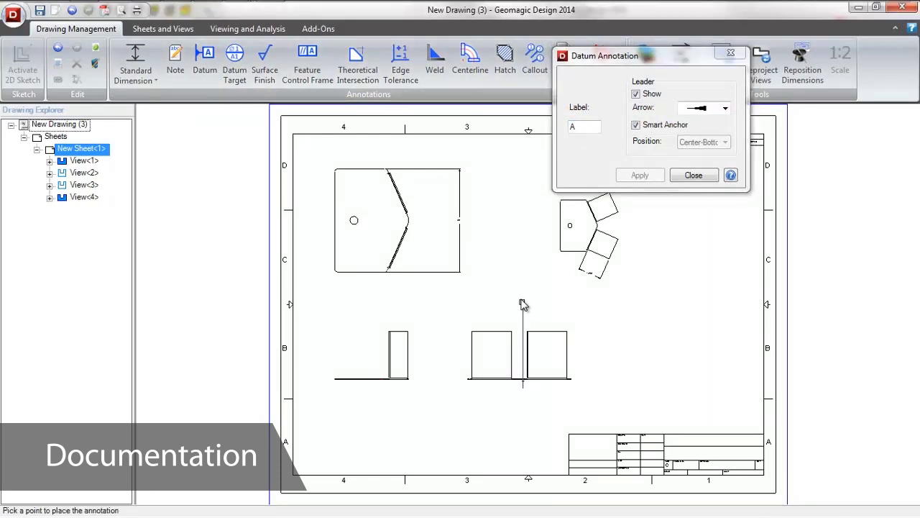
pyautogui.click(523, 302)
pyautogui.click(660, 176)
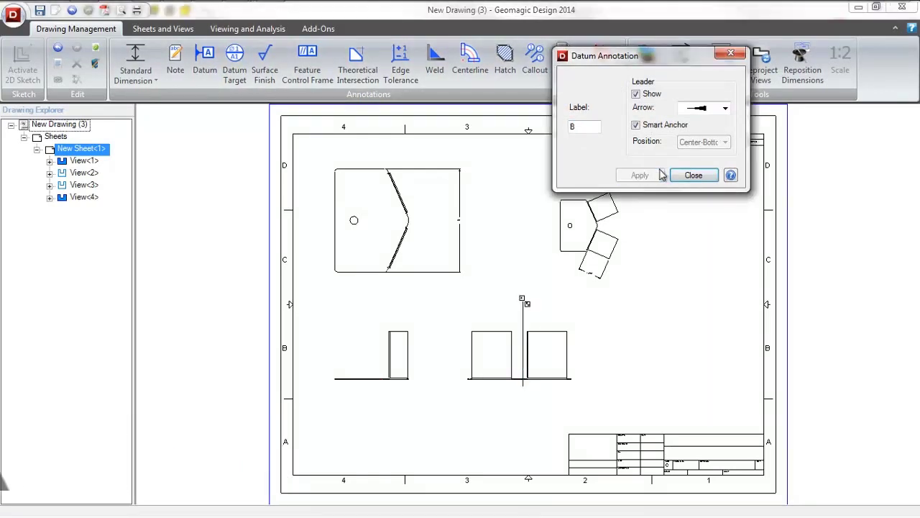
pyautogui.click(693, 174)
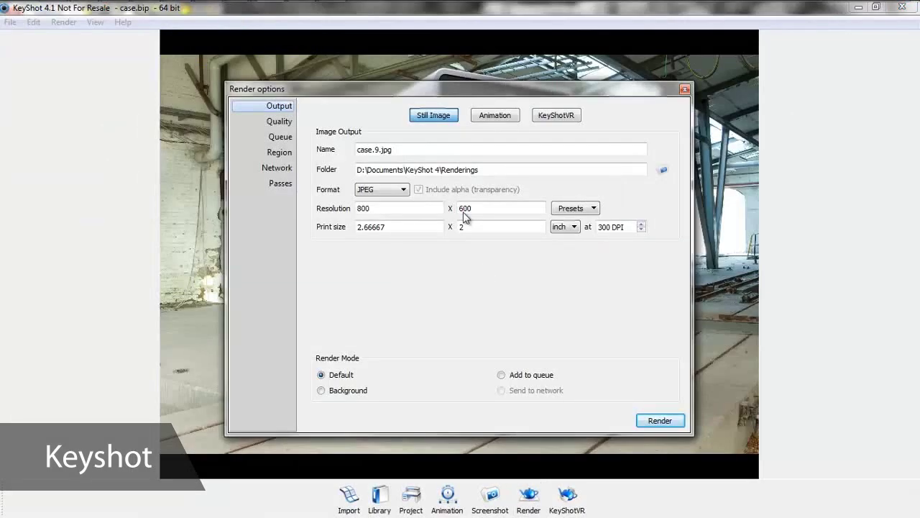
# Step: Render the 800 x 600 still image case.9.jpg and close the finished render window
pyautogui.click(650, 422)
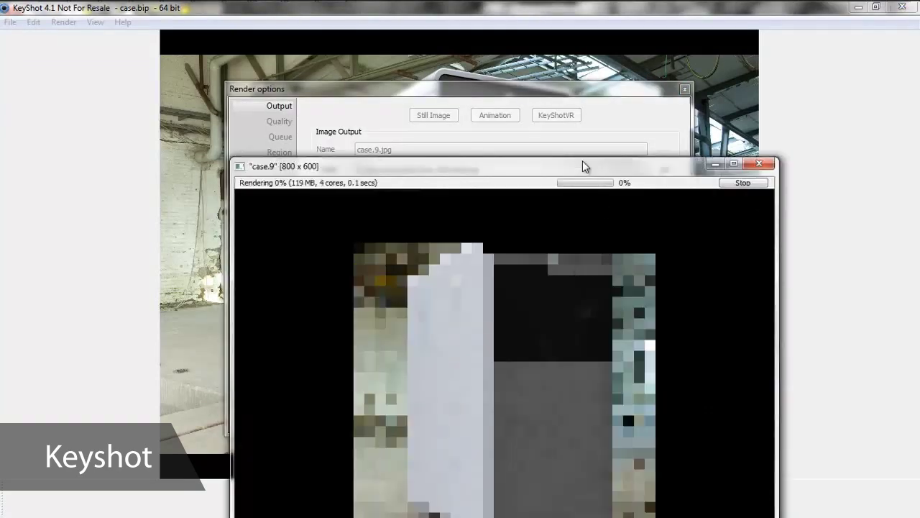
pyautogui.moveTo(571, 170); pyautogui.dragTo(543, 75)
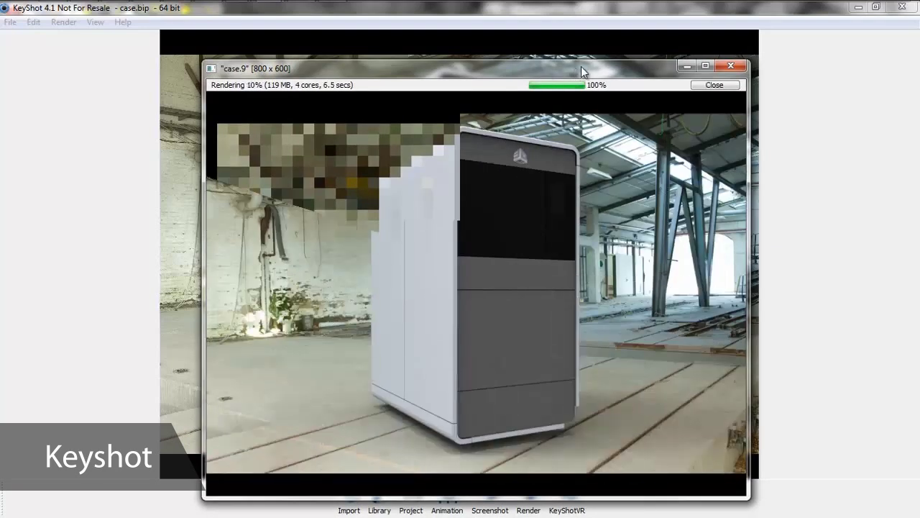
pyautogui.click(714, 85)
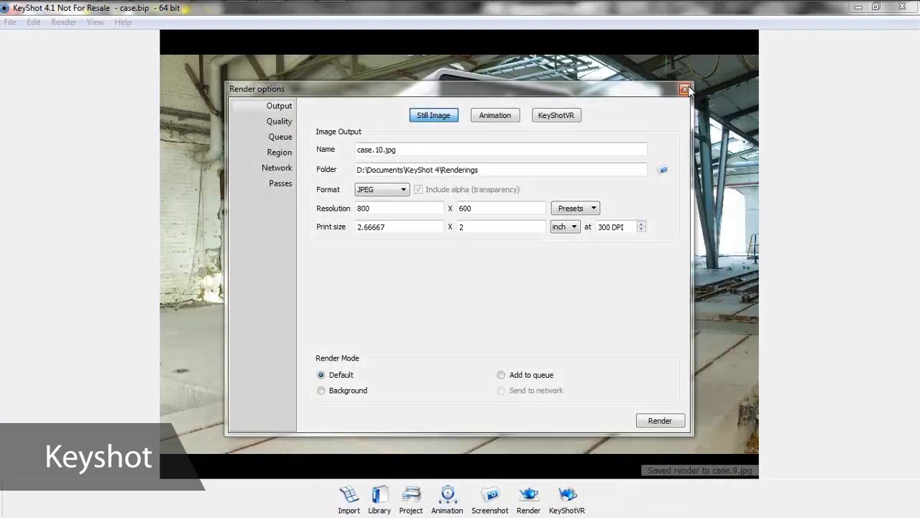
pyautogui.click(685, 90)
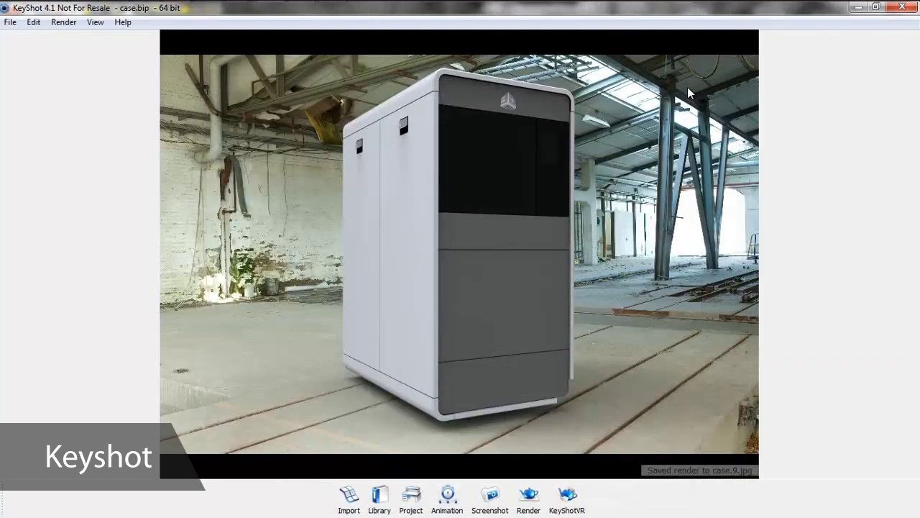